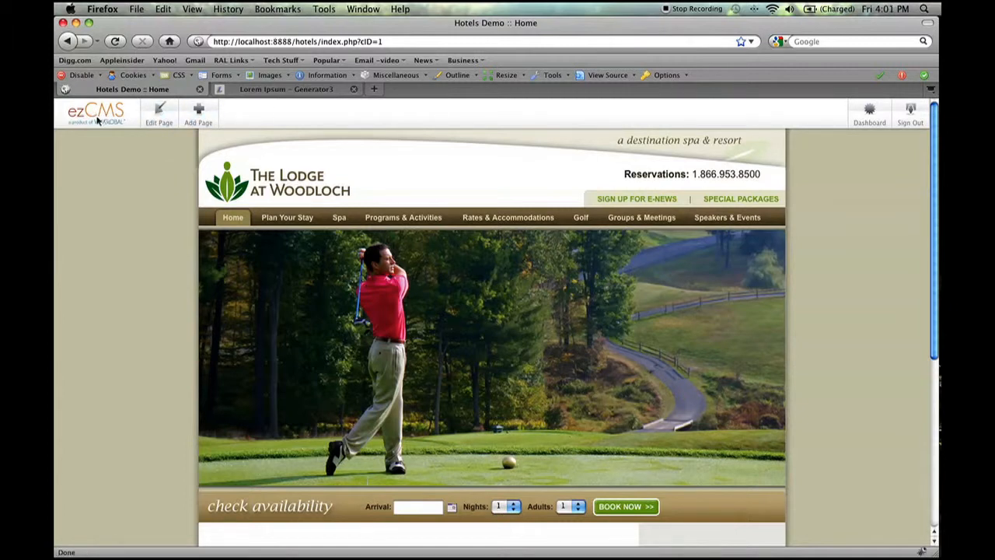
Look over the hotel home page and switch it into edit mode
scroll(380, 136, "down", 5)
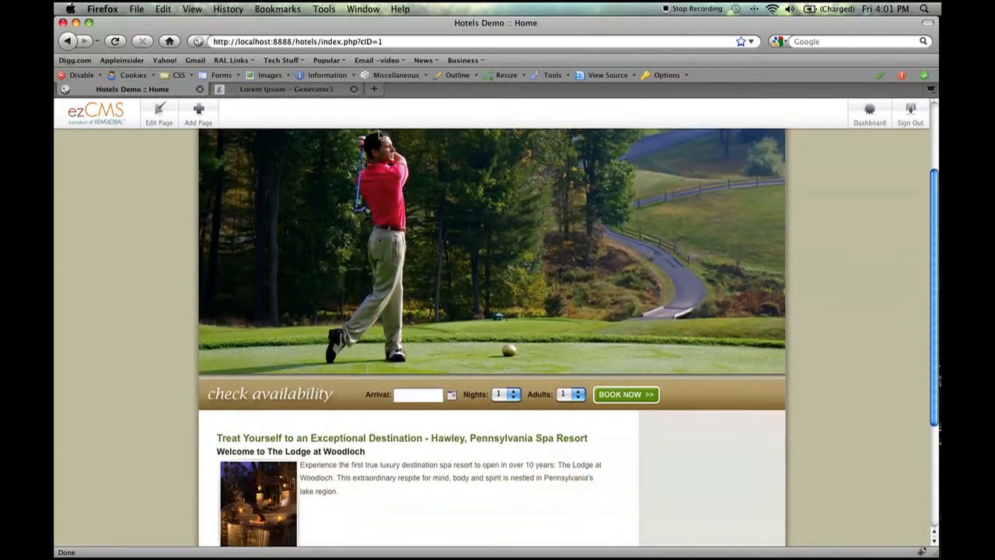
scroll(399, 445, "down", 2)
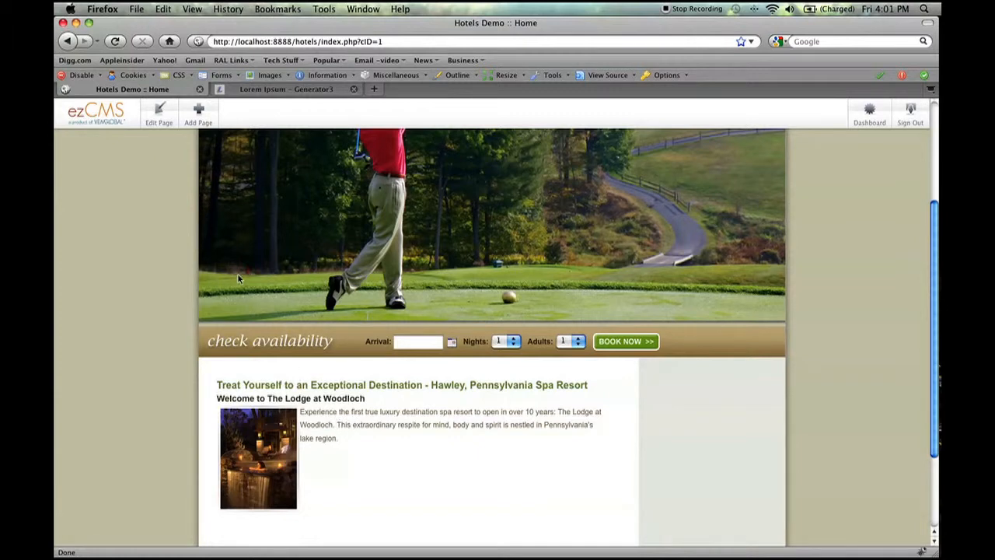
left_click(159, 118)
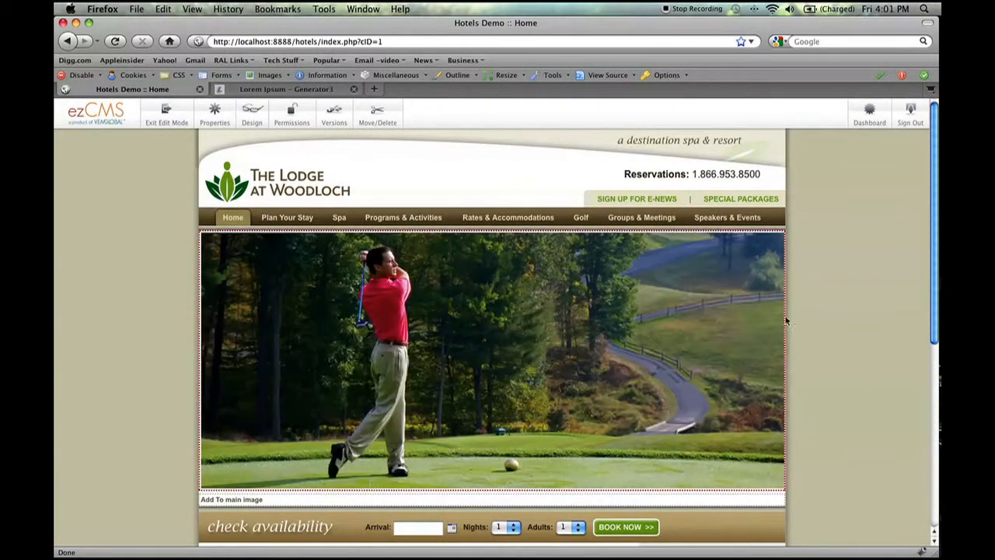
Copy the main area's welcome content block to the admin's personal scrapbook
scroll(803, 319, "down", 3)
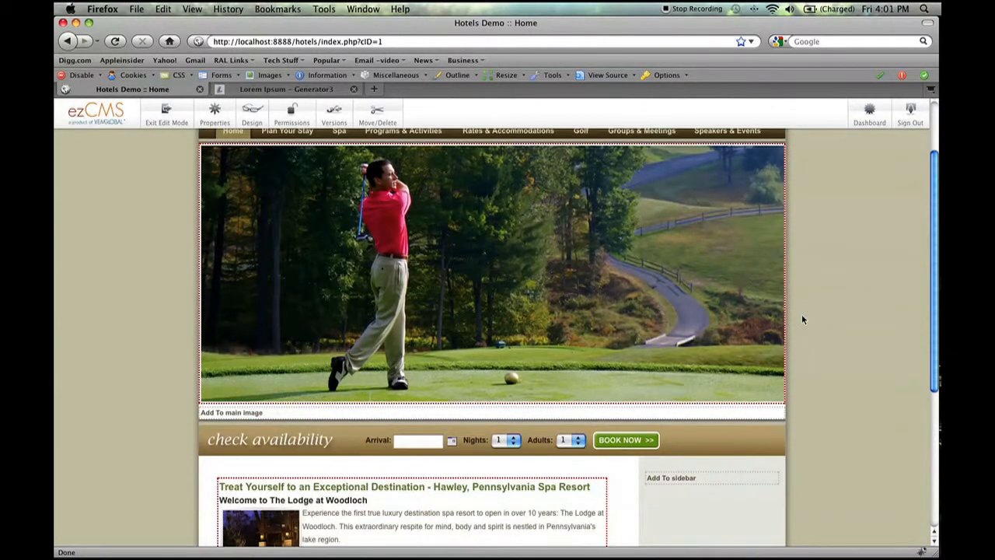
scroll(383, 320, "down", 3)
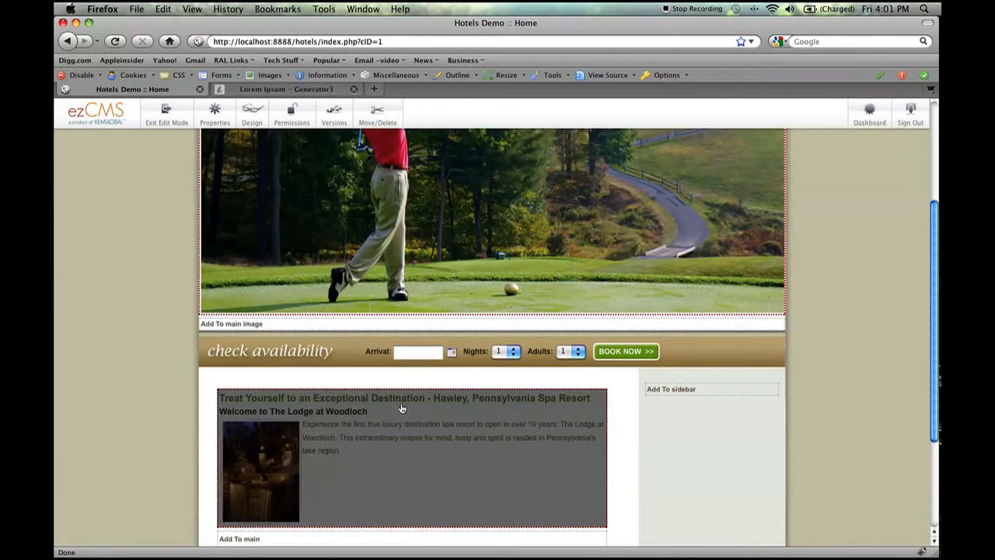
right_click(336, 405)
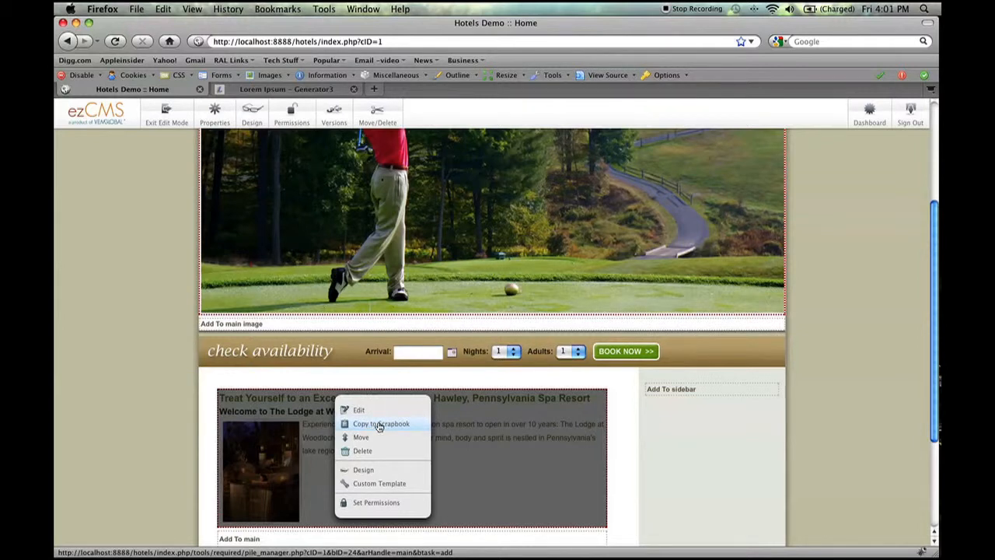
left_click(380, 424)
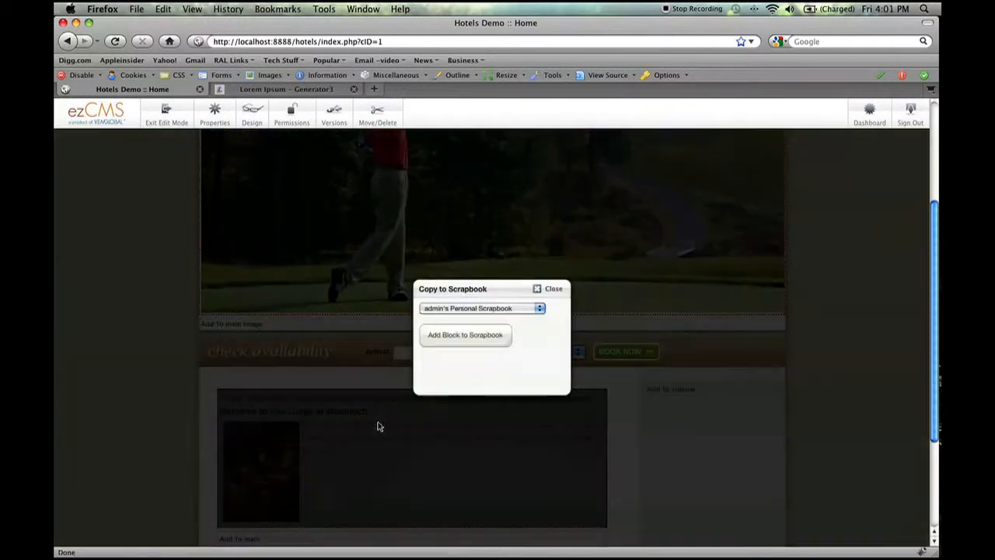
left_click(450, 340)
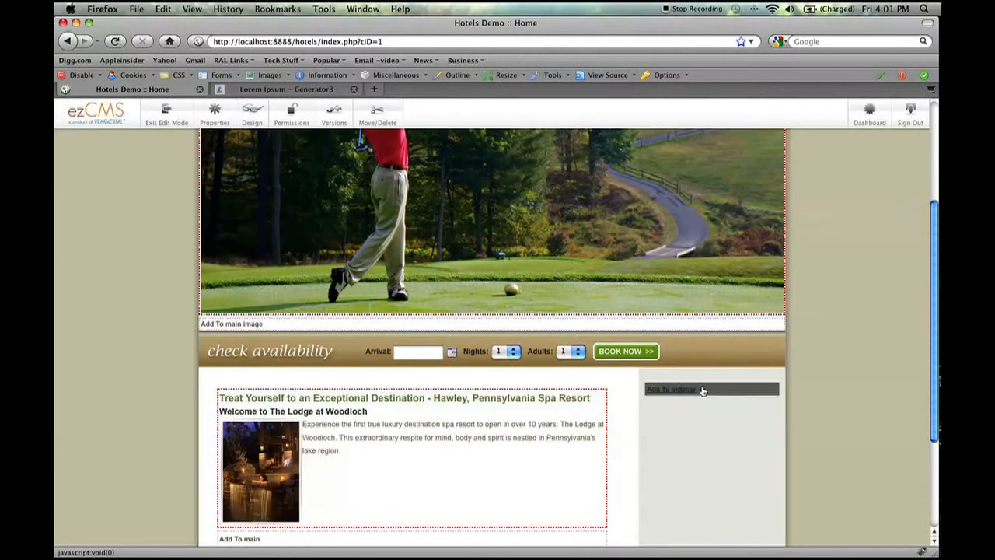
Paste the first welcome content block from the admin's scrapbook into the sidebar area
left_click(660, 393)
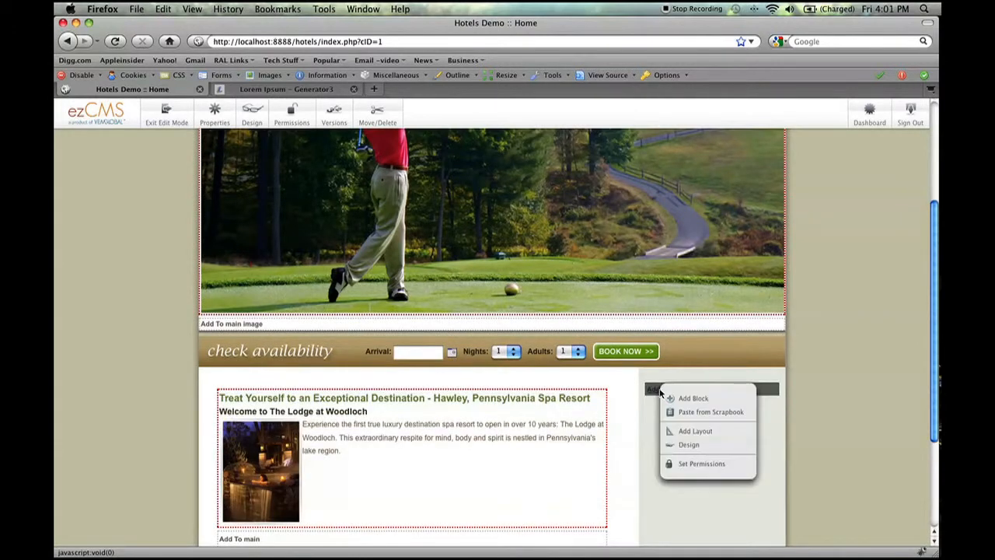
left_click(703, 413)
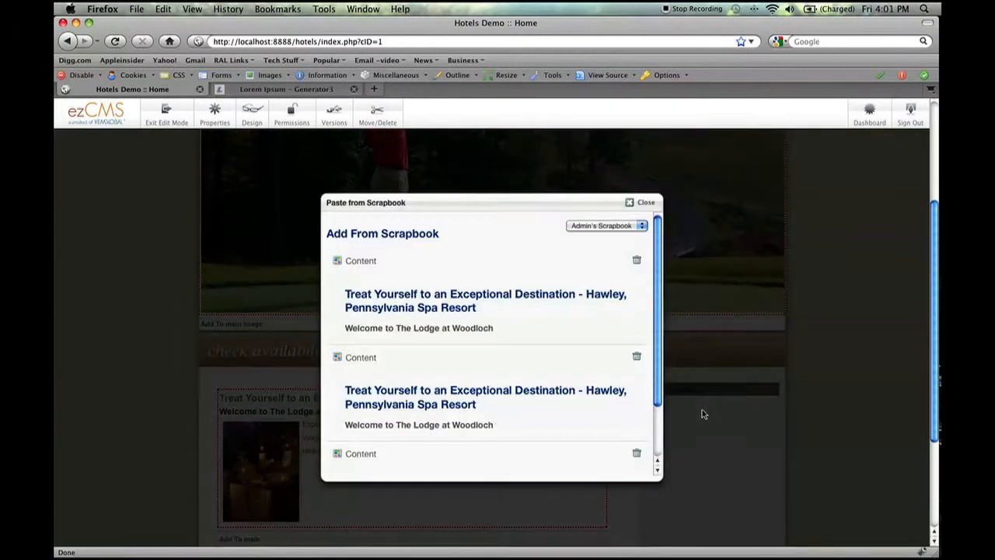
left_click(367, 262)
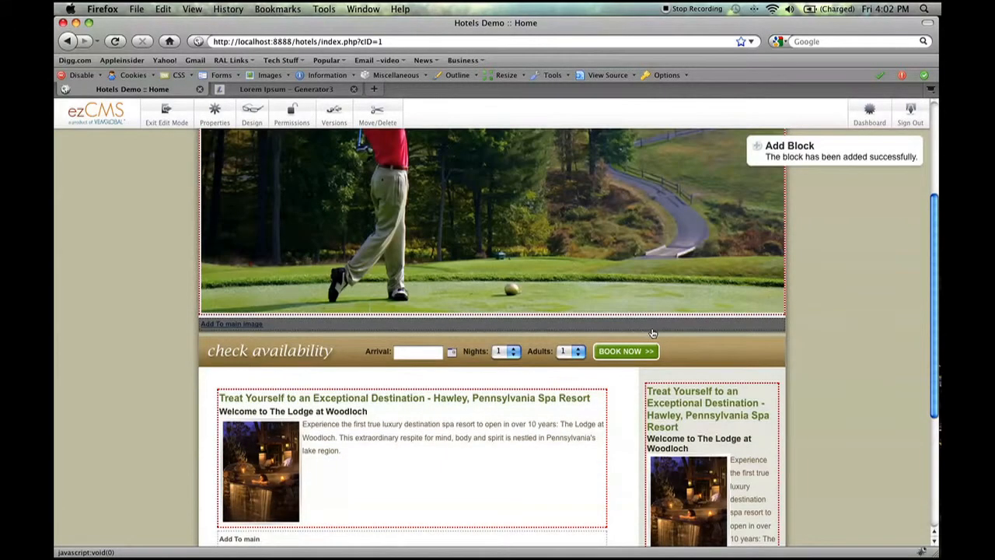
scroll(670, 336, "down", 3)
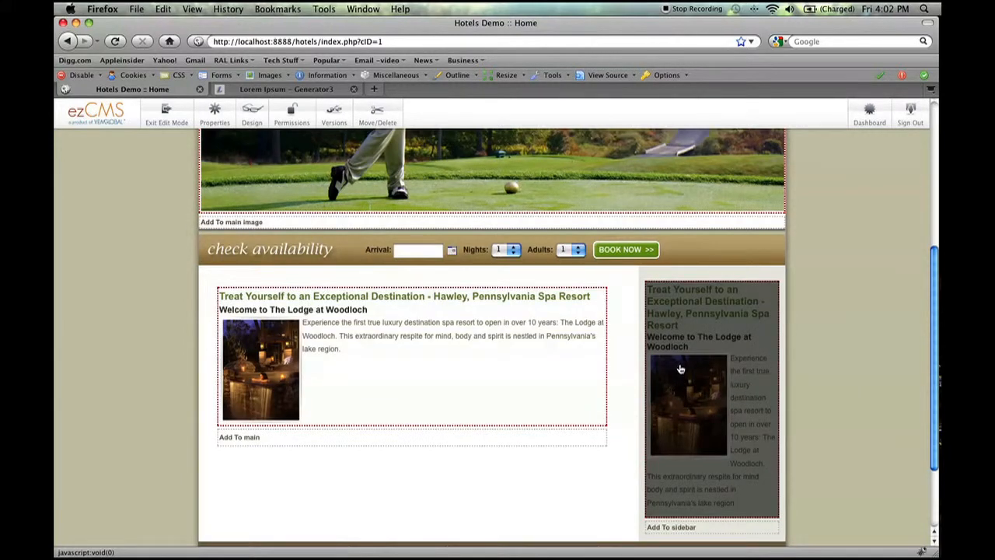
Move the sidebar's welcome block into the main image area, below the golfer picture, and save the positioning
left_click(679, 368)
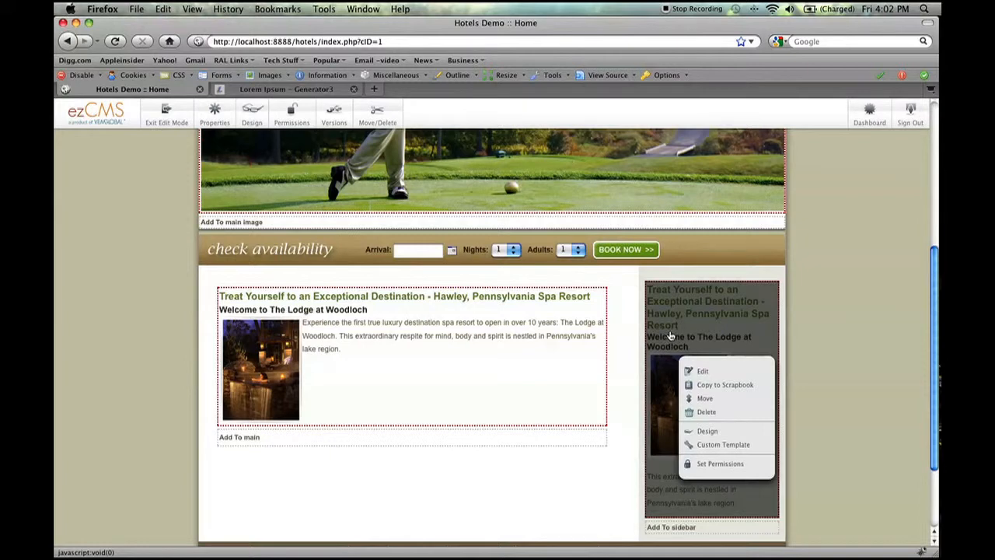
scroll(670, 334, "up", 5)
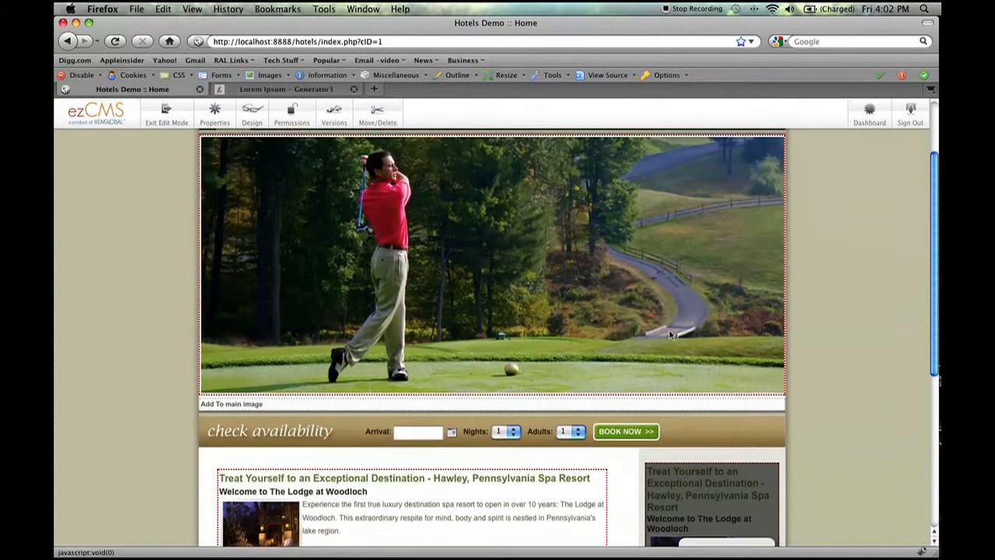
scroll(666, 335, "down", 4)
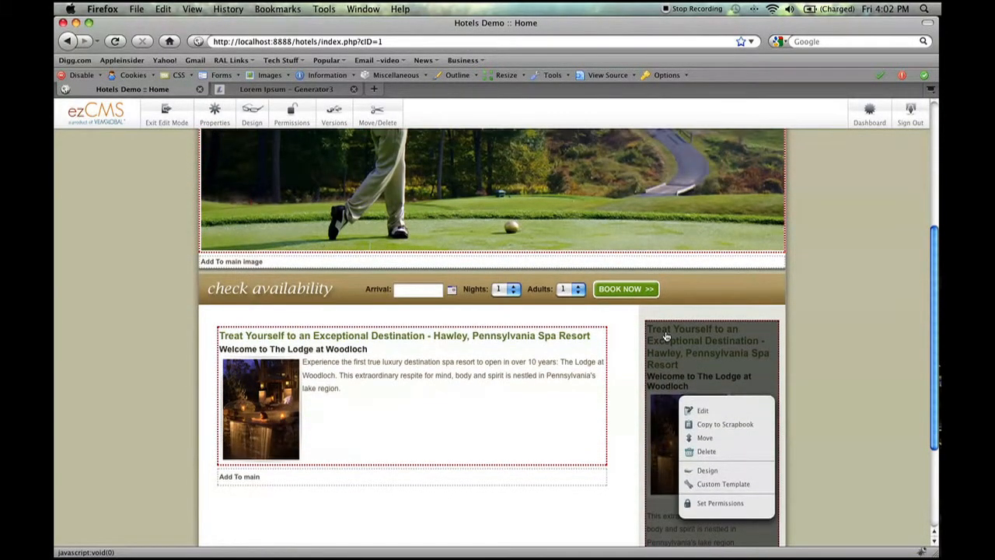
left_click(705, 437)
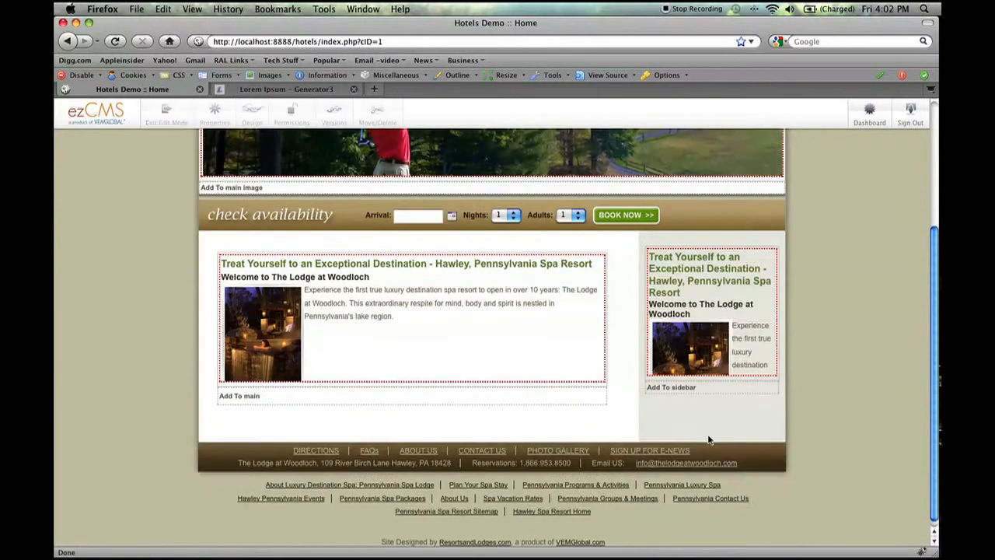
scroll(633, 309, "up", 5)
scroll(634, 310, "down", 3)
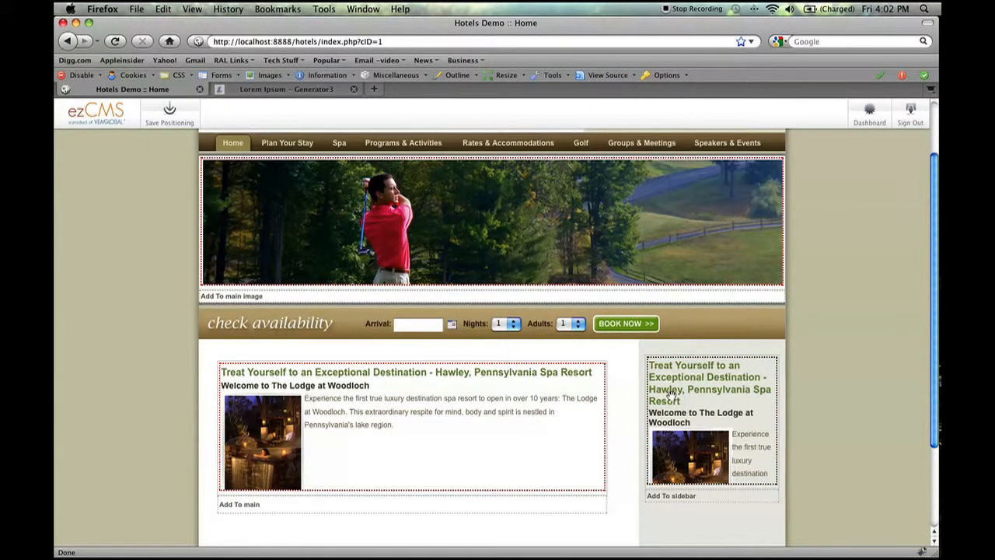
left_click_drag(676, 387, 378, 273)
left_click_drag(408, 311, 378, 303)
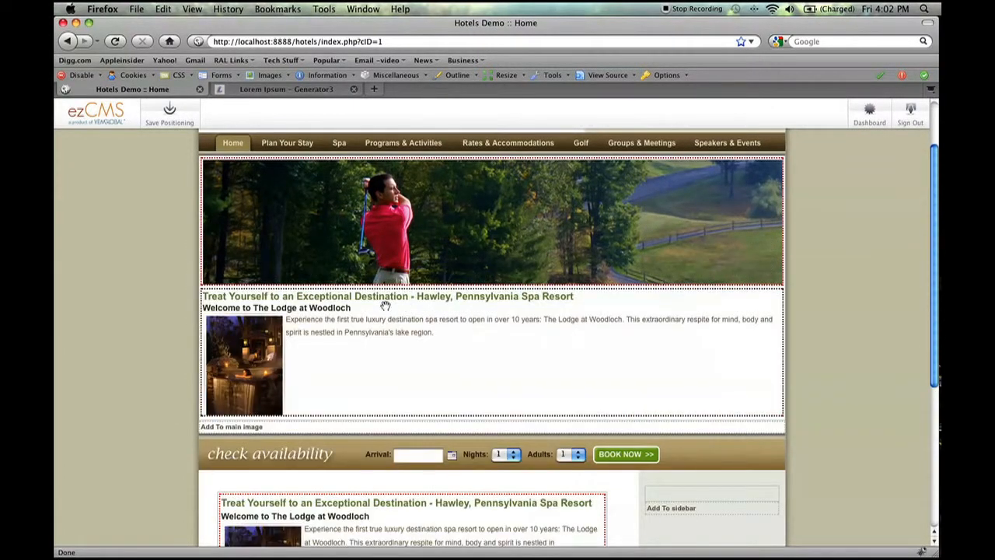
scroll(426, 414, "down", 5)
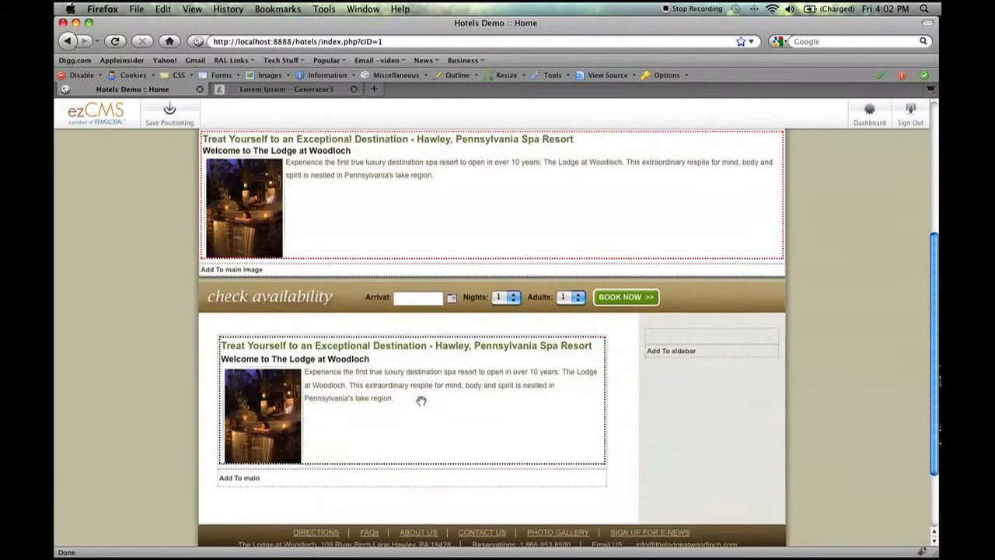
scroll(419, 400, "up", 6)
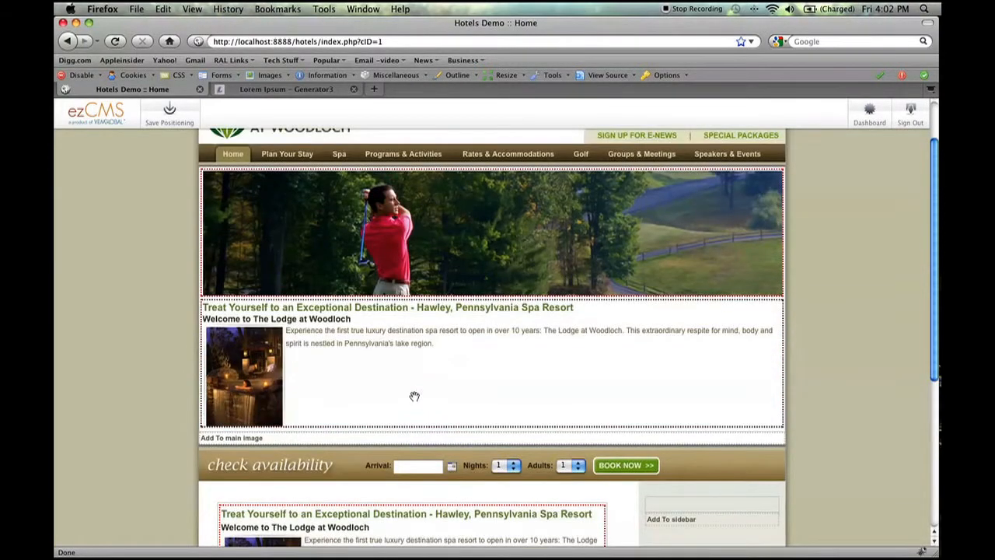
left_click(170, 117)
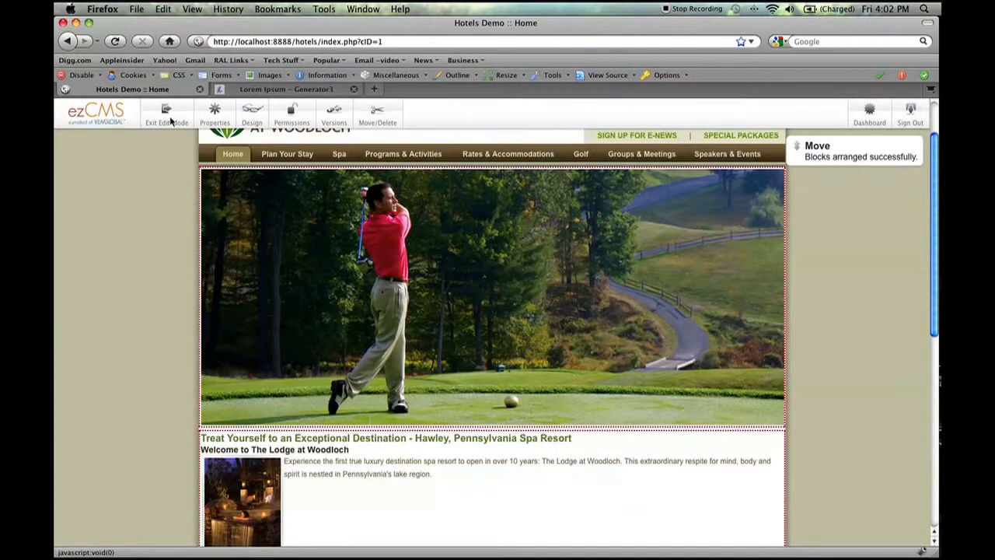
Delete the welcome content block from the main image area and check the resulting page layout
scroll(374, 283, "down", 5)
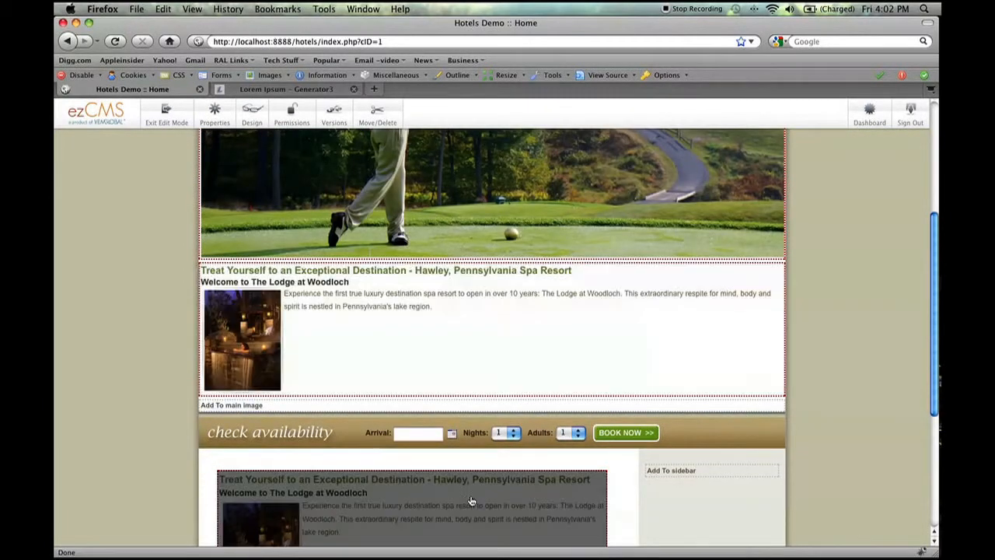
left_click(439, 334)
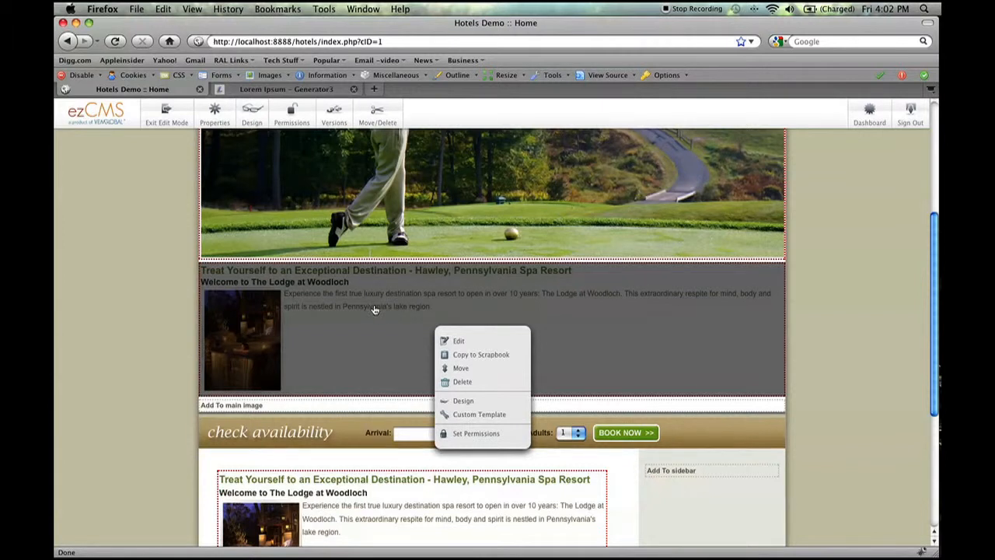
scroll(464, 381, "up", 1)
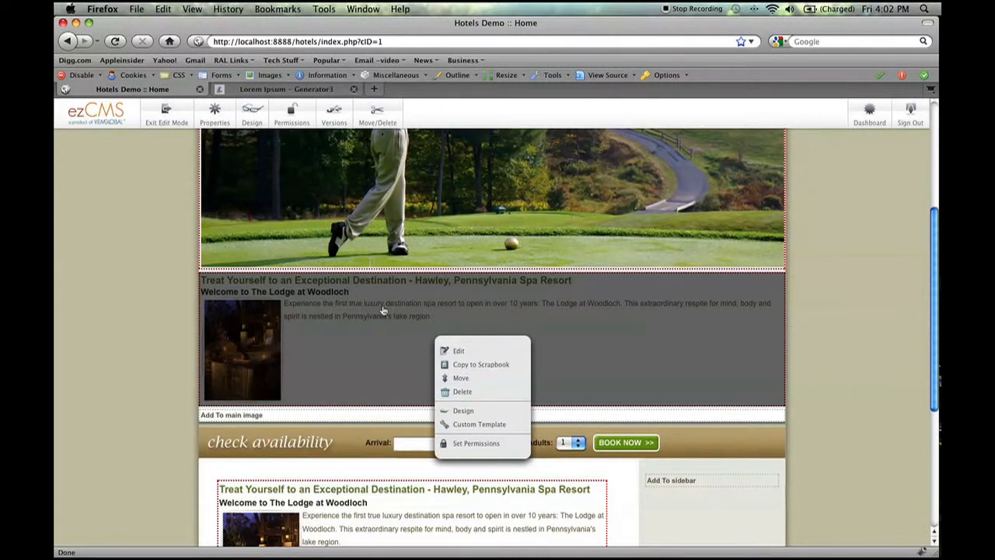
left_click(464, 392)
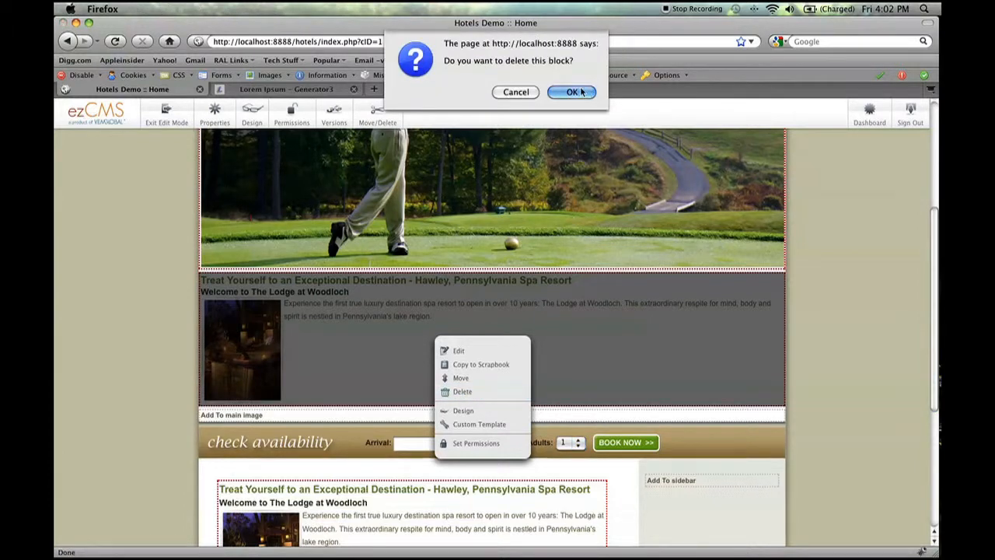
left_click(571, 93)
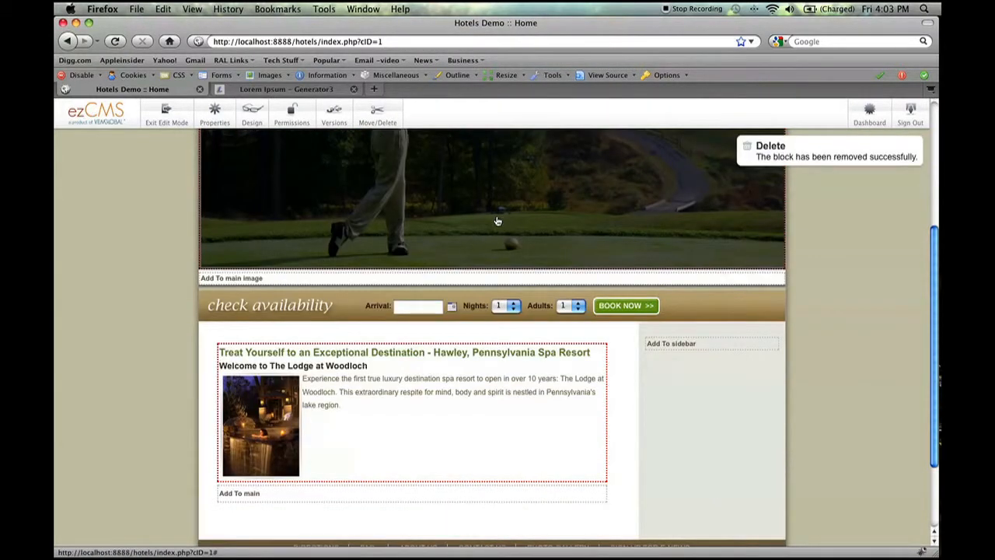
scroll(509, 218, "up", 3)
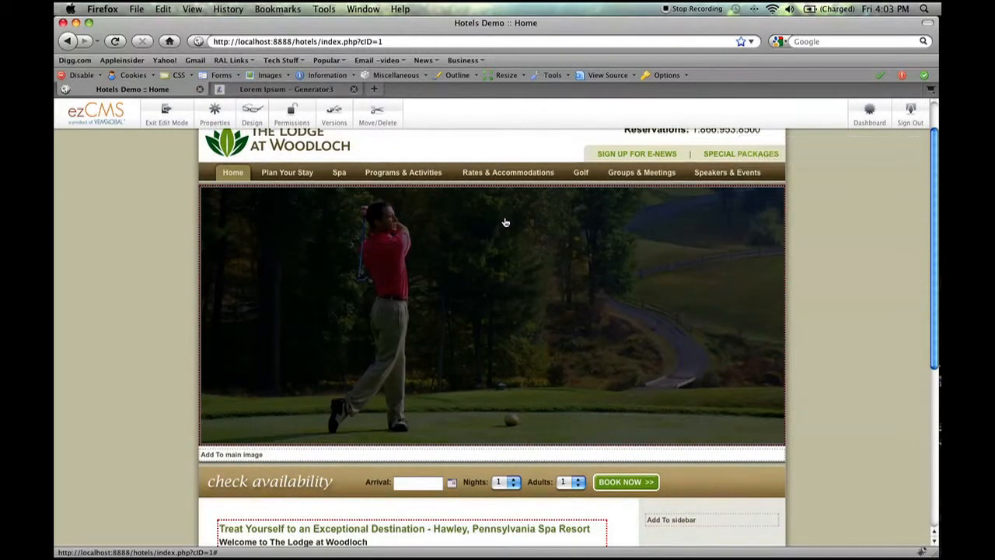
scroll(505, 223, "down", 5)
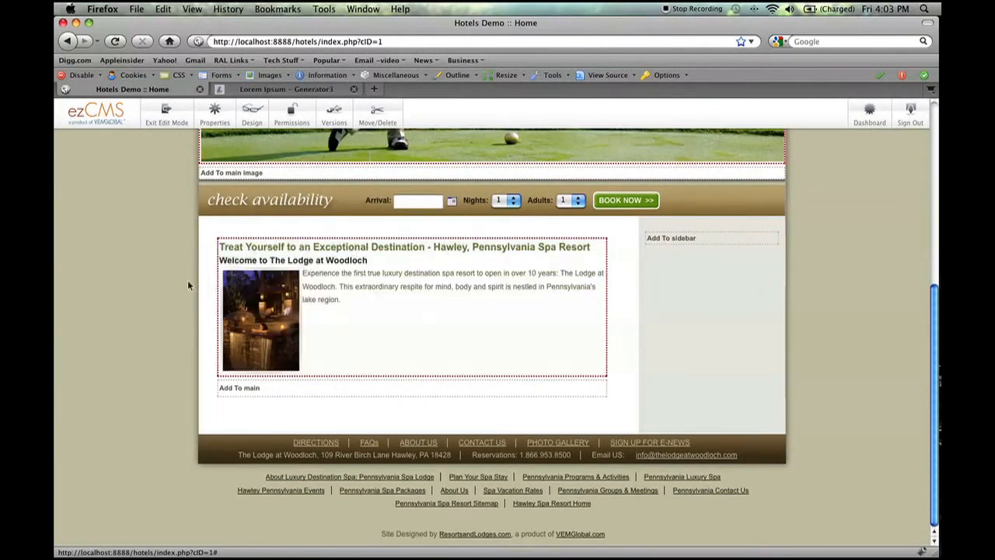
Open the main area's welcome content block for editing and view its HTML source without changing it
left_click(332, 281)
left_click(350, 284)
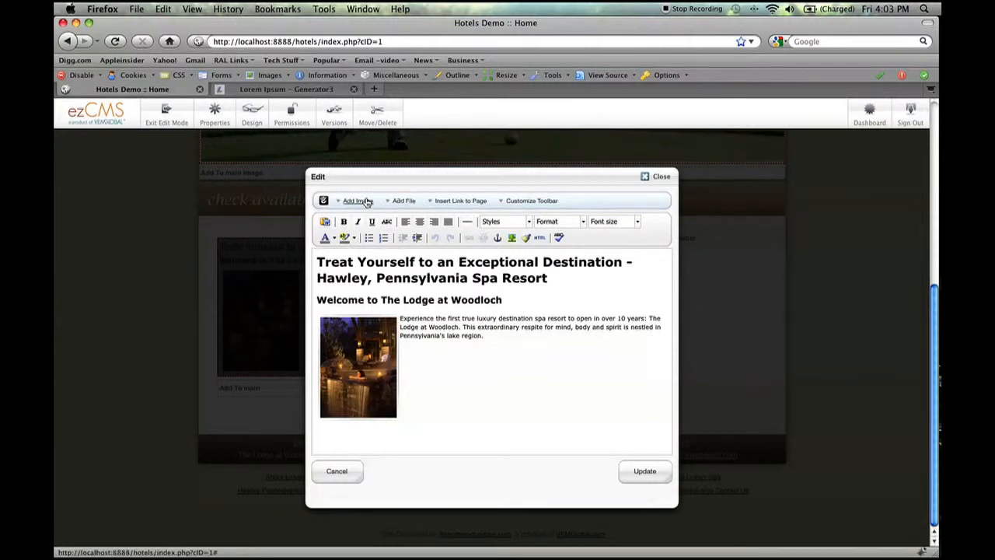
left_click(525, 241)
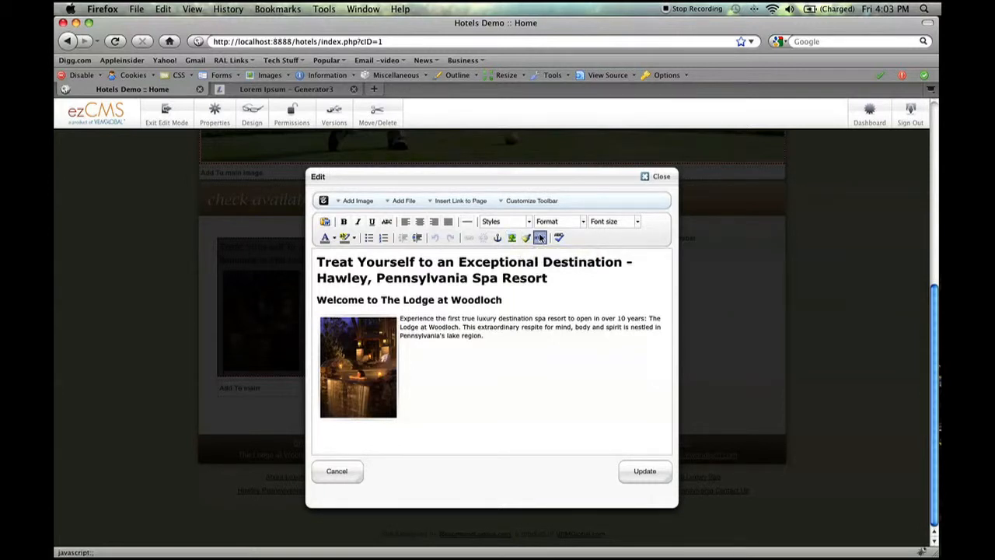
left_click(540, 237)
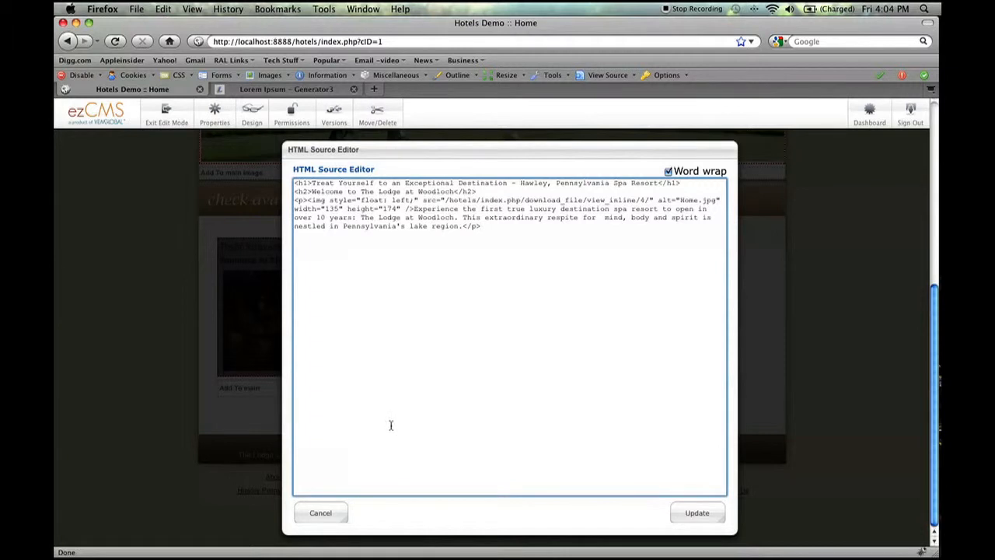
left_click(321, 512)
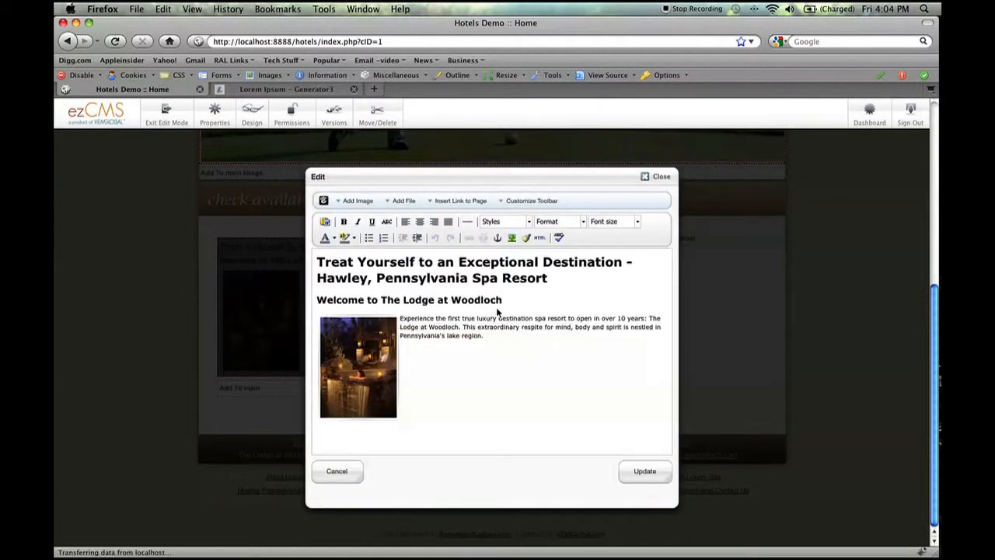
Enlarge the spa image beside the welcome paragraph in the content editor, keeping its proportions
left_click(379, 355)
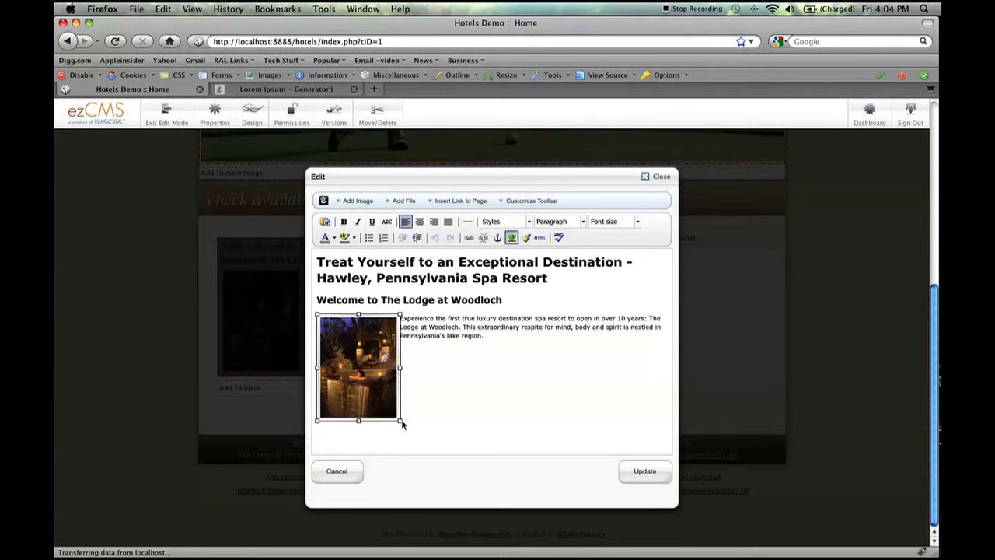
left_click_drag(398, 420, 437, 430)
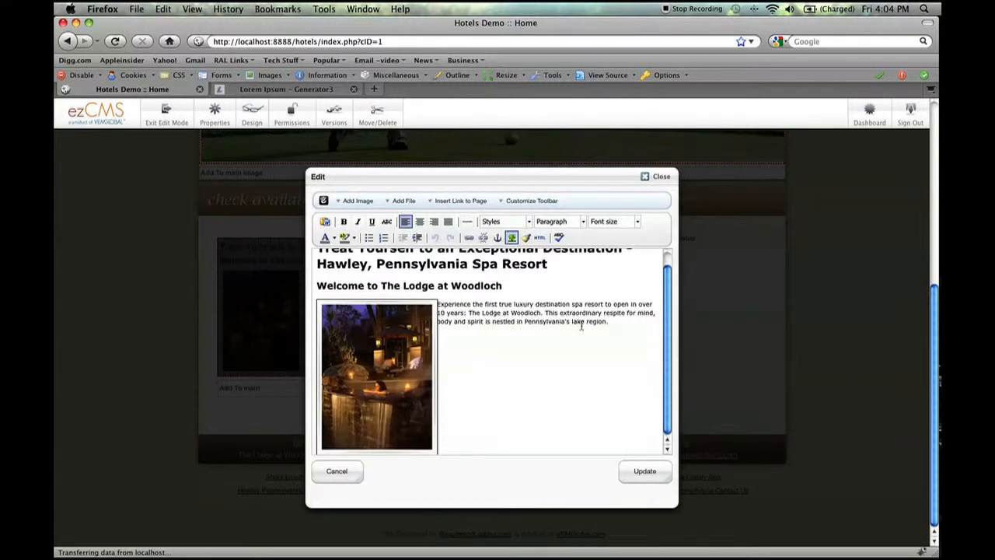
scroll(435, 358, "up", 1)
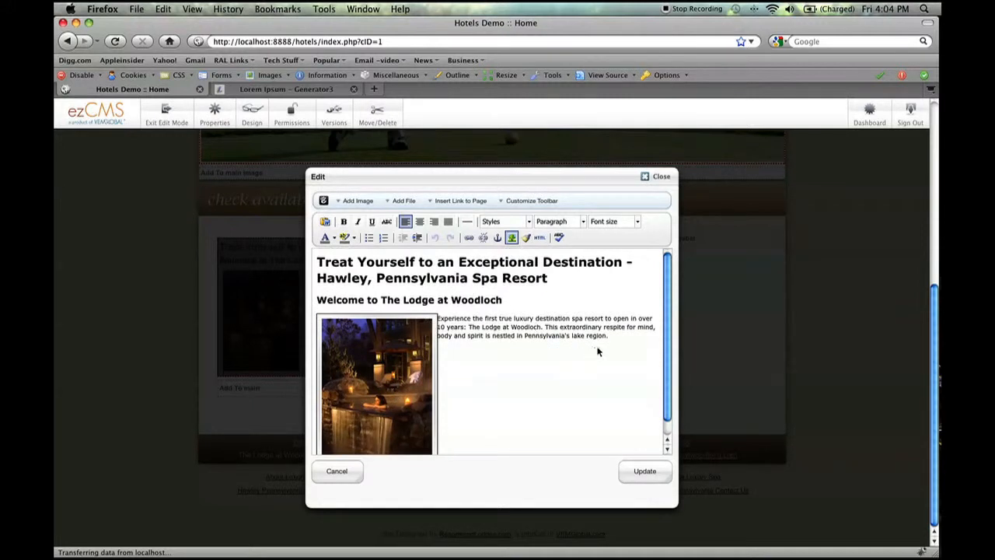
Delete the "Welcome to The Lodge at Woodloch" subheading and add the line "Welcome to our company" below the spa paragraph
left_click_drag(506, 303, 316, 300)
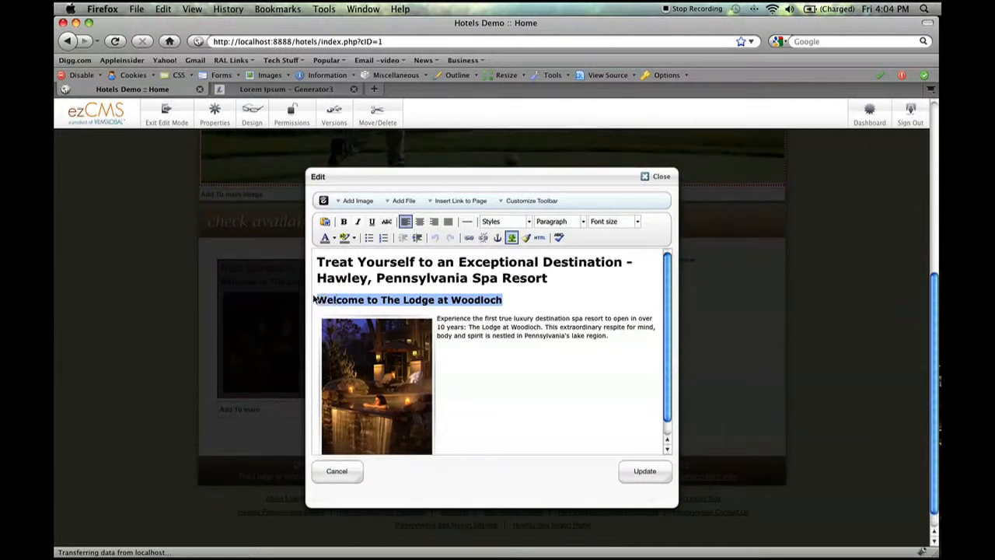
key("BackSpace")
key("BackSpace")
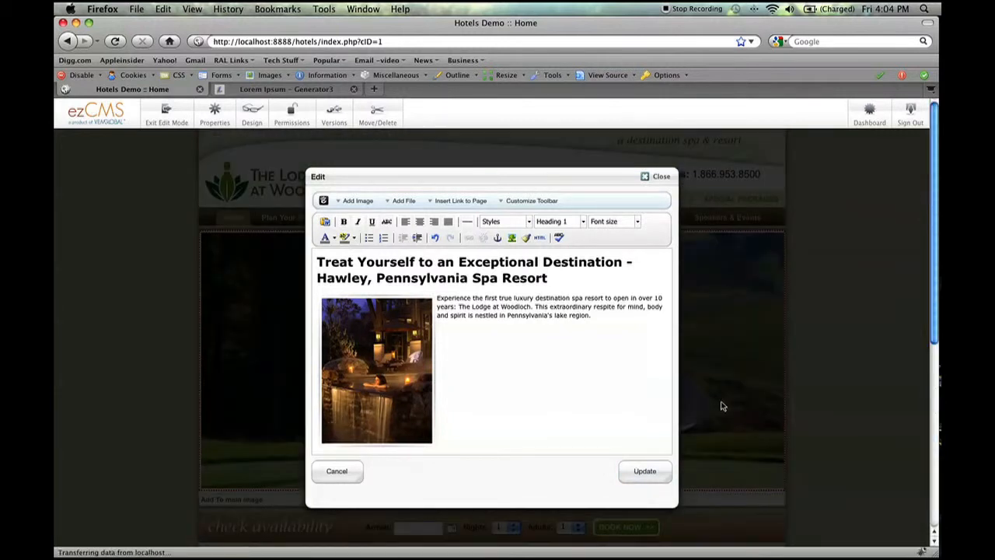
left_click(610, 317)
type("lcome to our company")
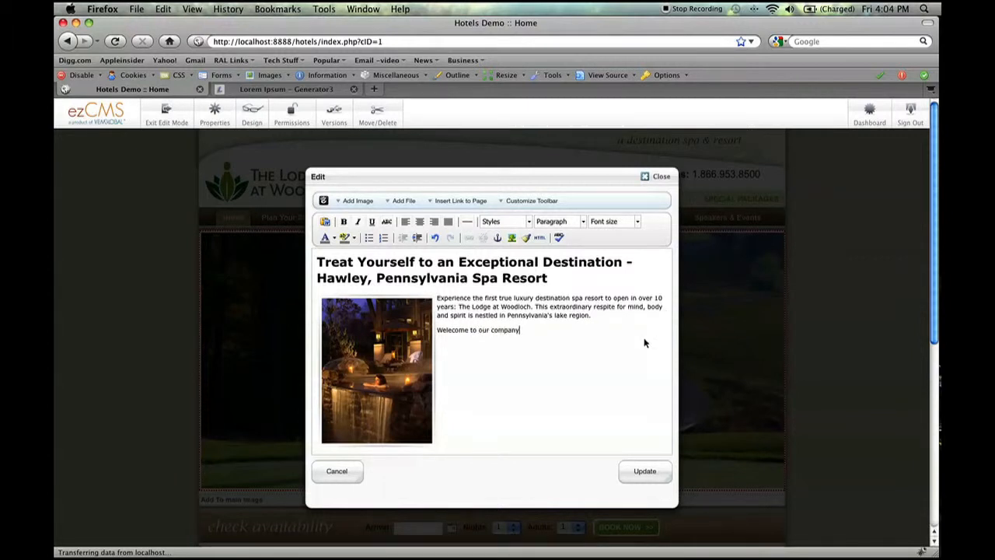
Format the "Welcome to our company" line as Heading 2
left_click_drag(519, 331, 439, 335)
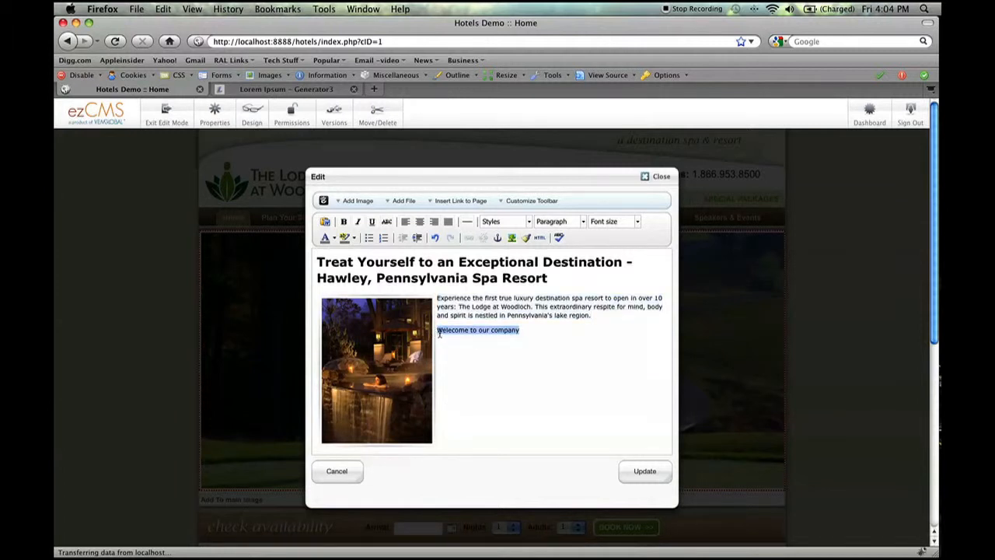
left_click(573, 224)
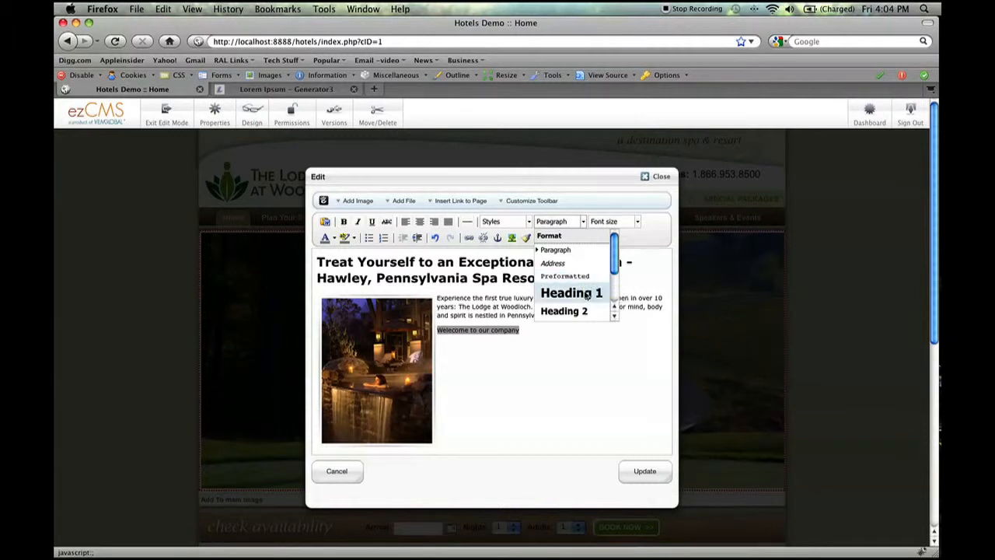
scroll(587, 293, "down", 3)
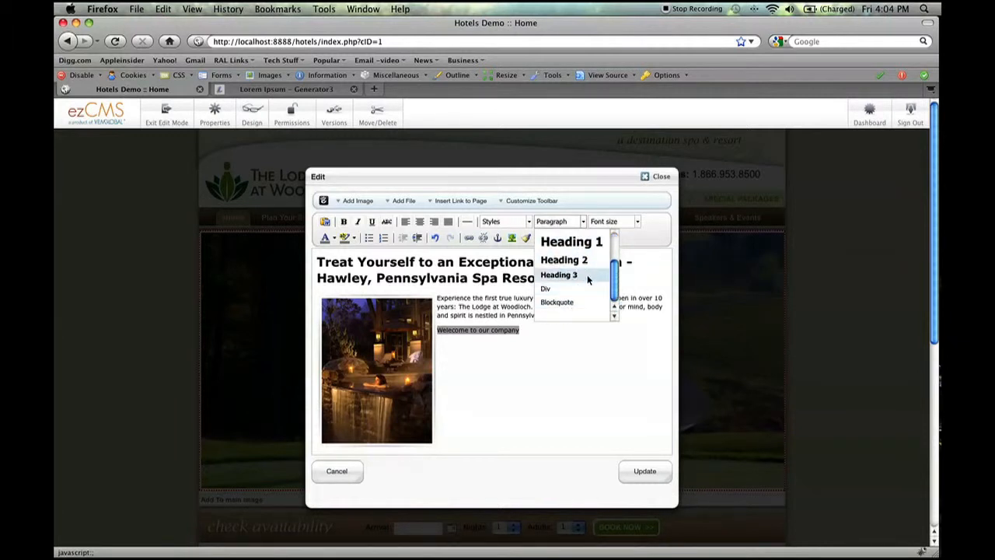
scroll(587, 280, "up", 3)
scroll(575, 275, "down", 1)
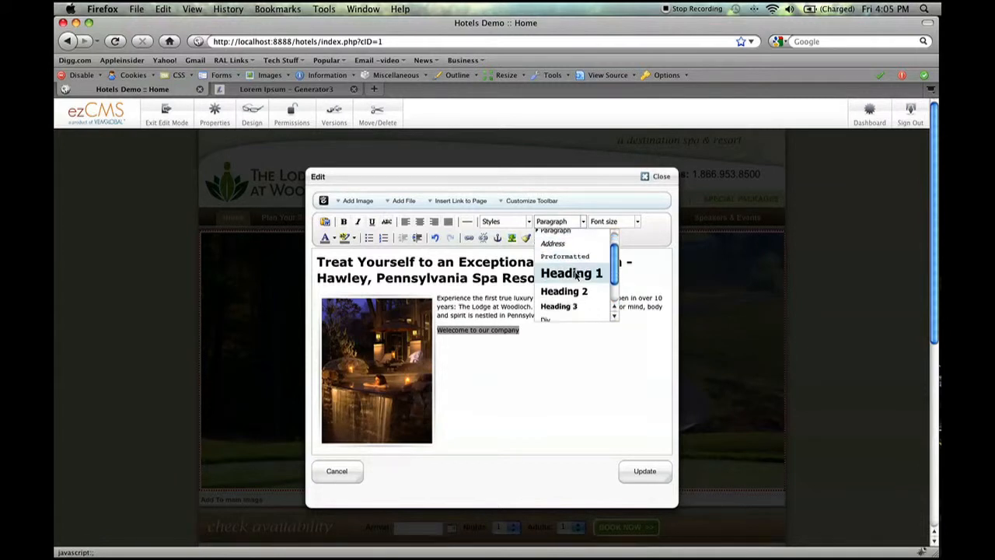
scroll(580, 272, "up", 1)
scroll(581, 266, "up", 1)
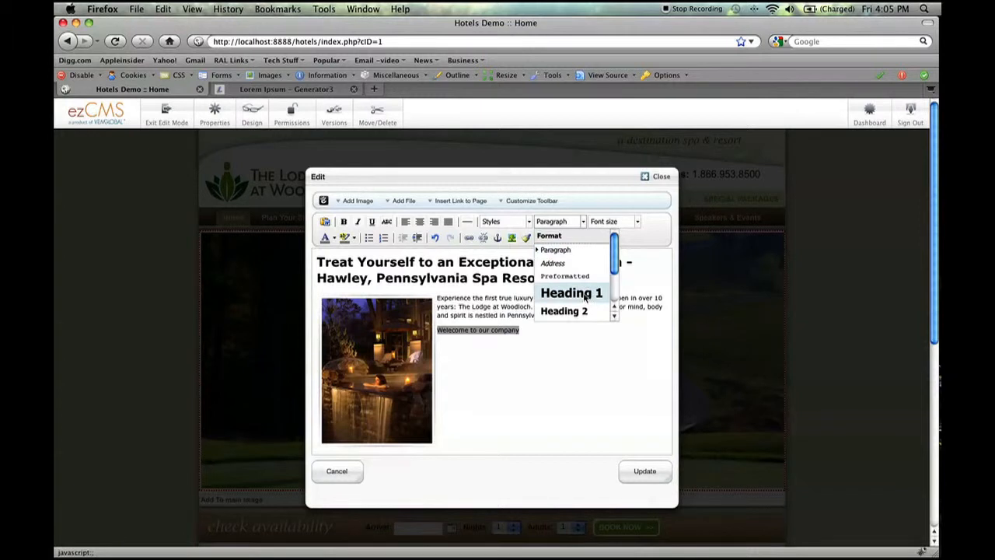
scroll(583, 291, "down", 2)
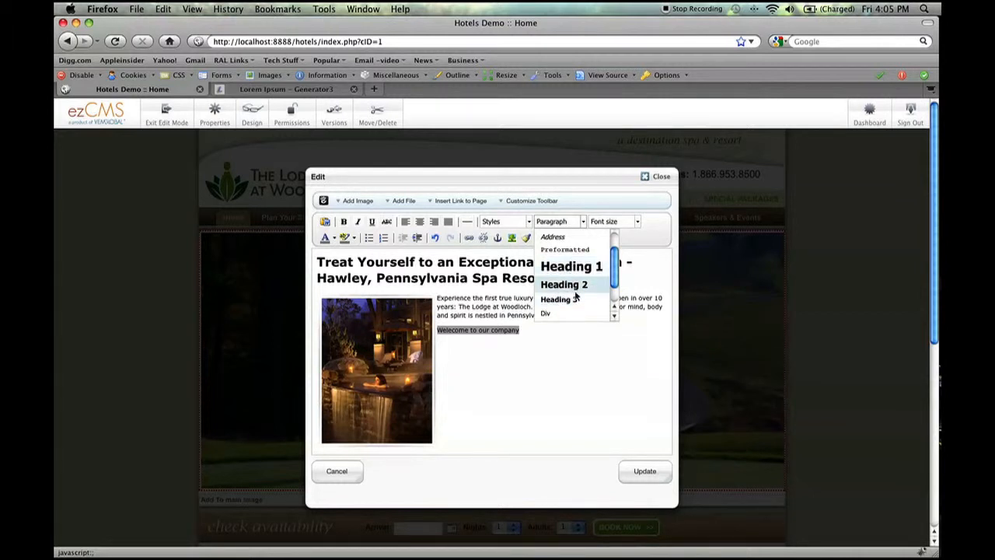
left_click(568, 284)
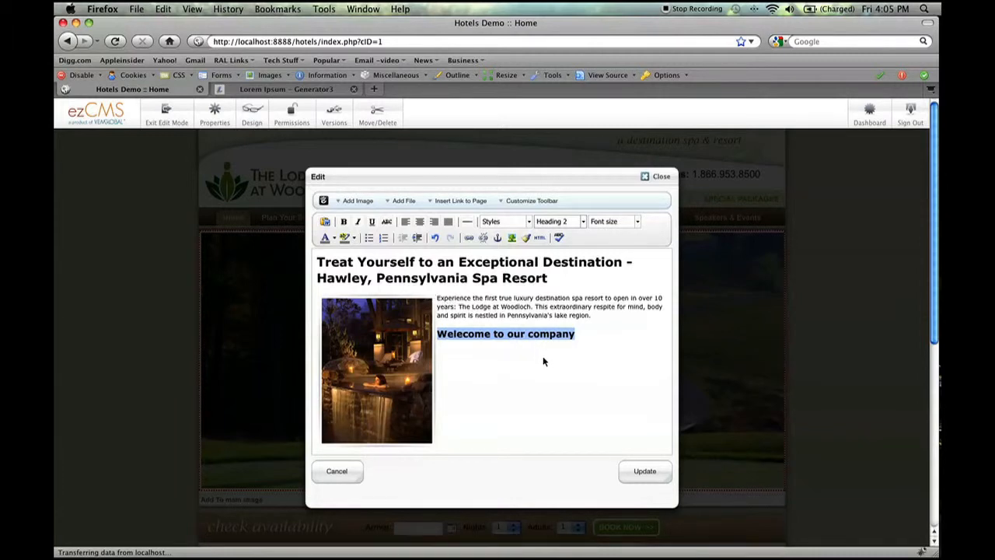
Save the edited welcome block and check how it looks in the page's main area
left_click(650, 471)
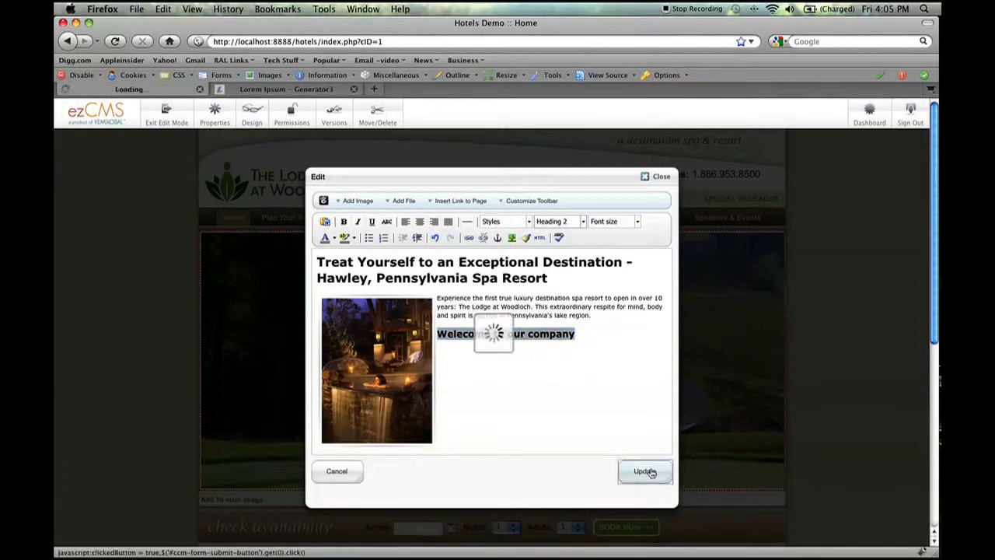
scroll(645, 459, "down", 5)
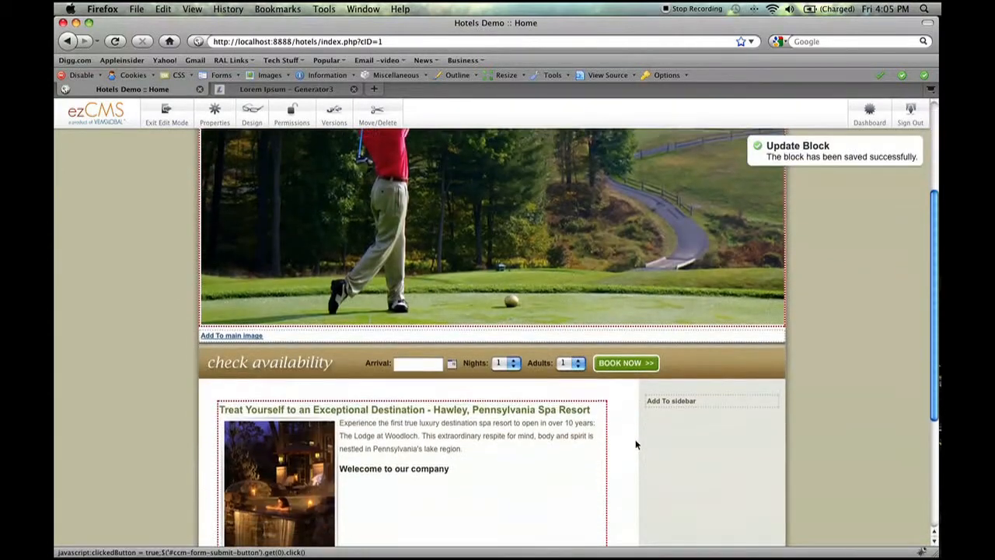
scroll(636, 443, "down", 1)
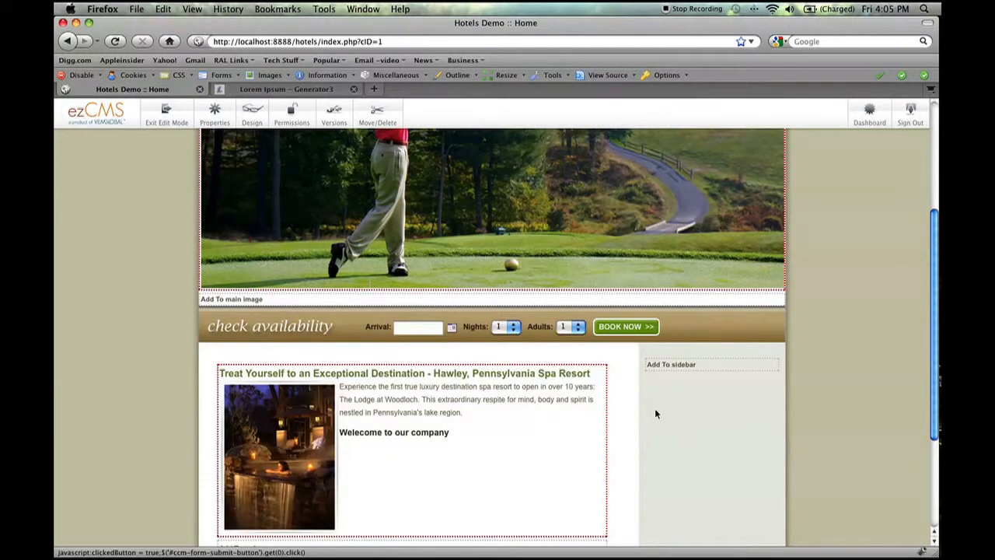
scroll(631, 413, "up", 1)
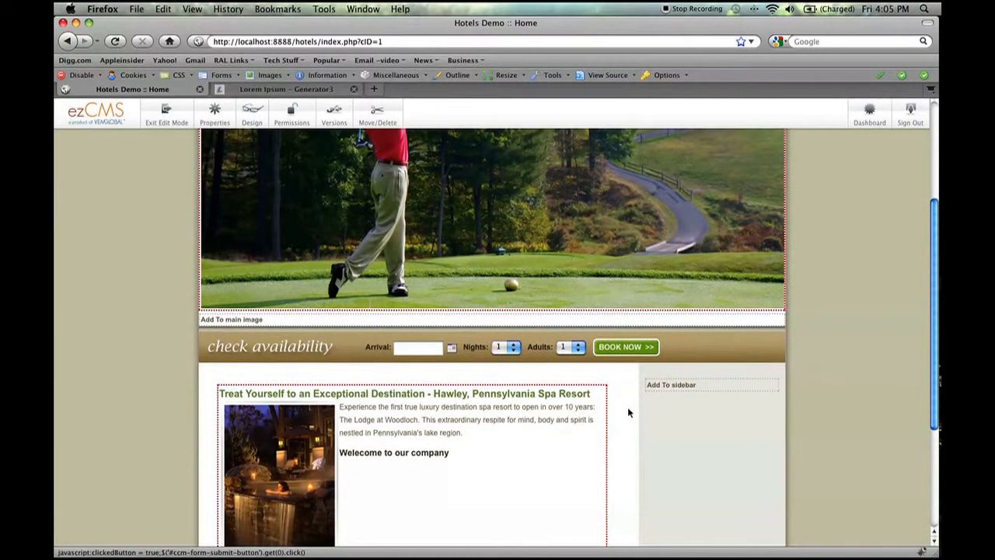
scroll(491, 422, "down", 3)
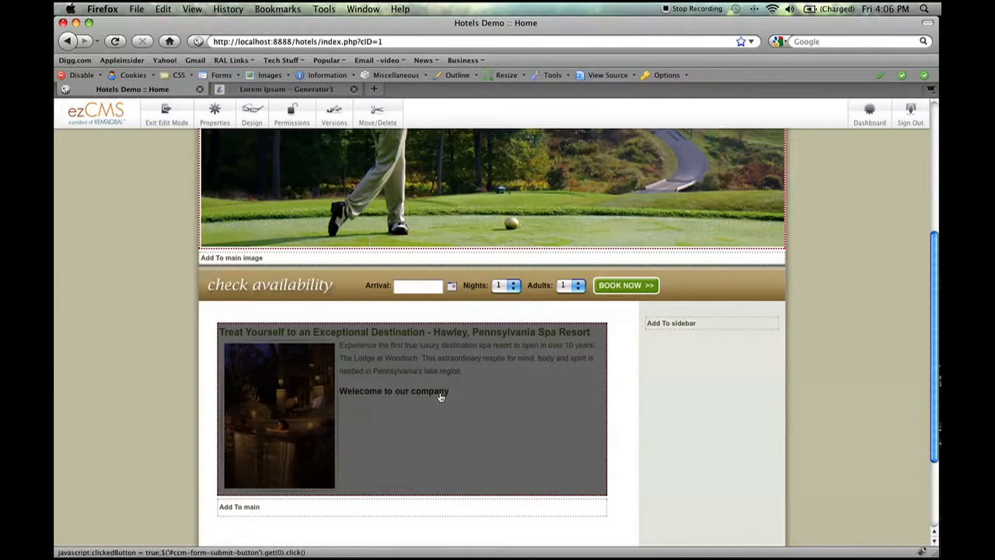
Exit edit mode by publishing the edits and review the published home page
left_click(161, 116)
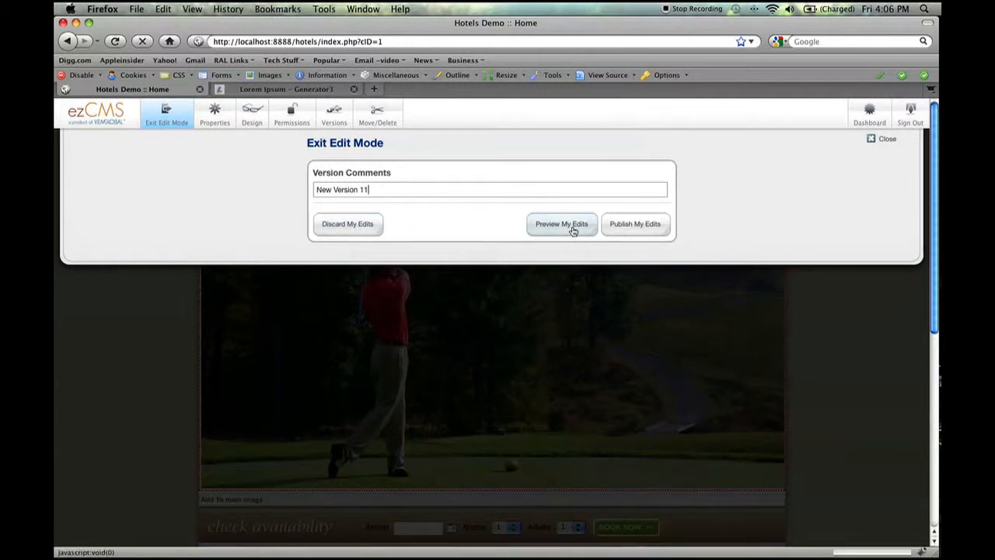
left_click(635, 225)
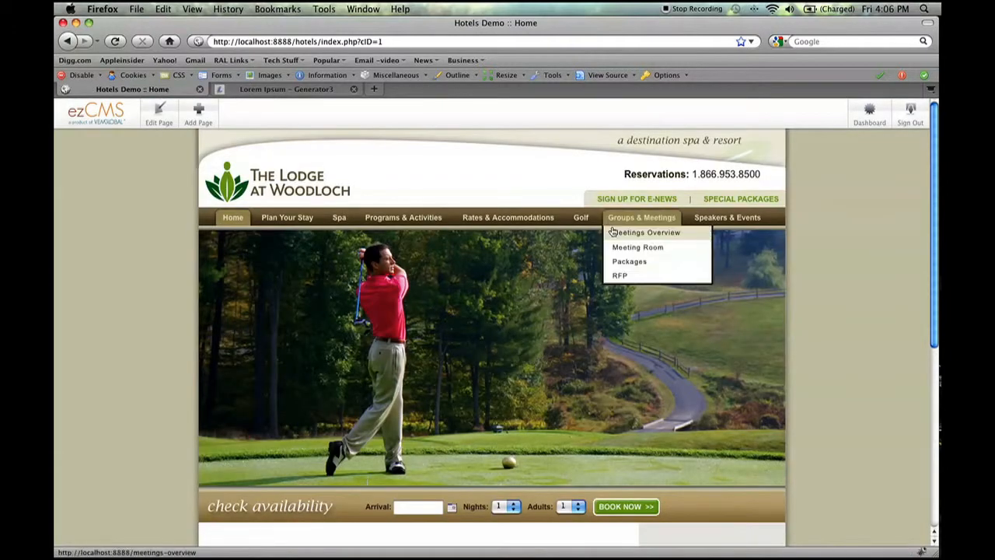
scroll(637, 230, "down", 5)
scroll(451, 319, "down", 2)
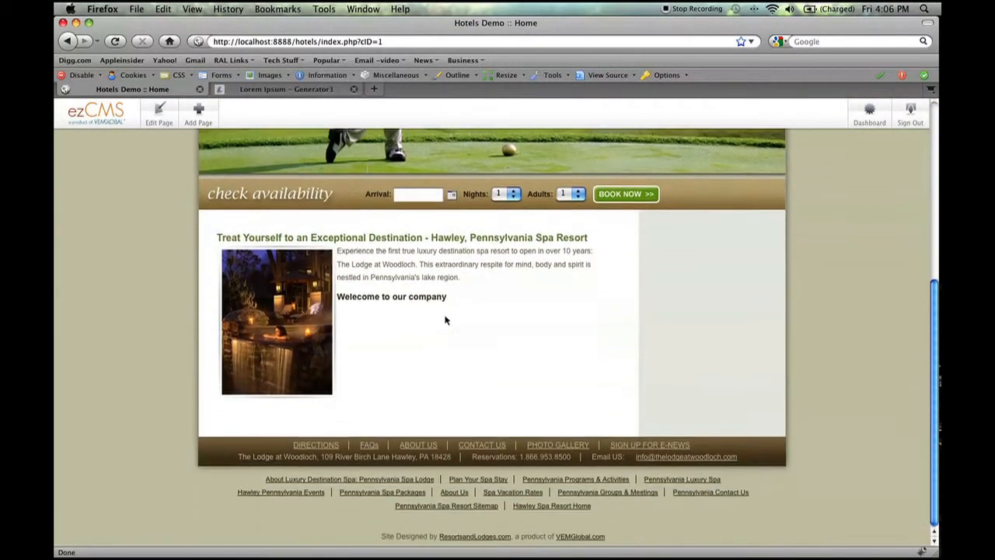
scroll(420, 280, "up", 7)
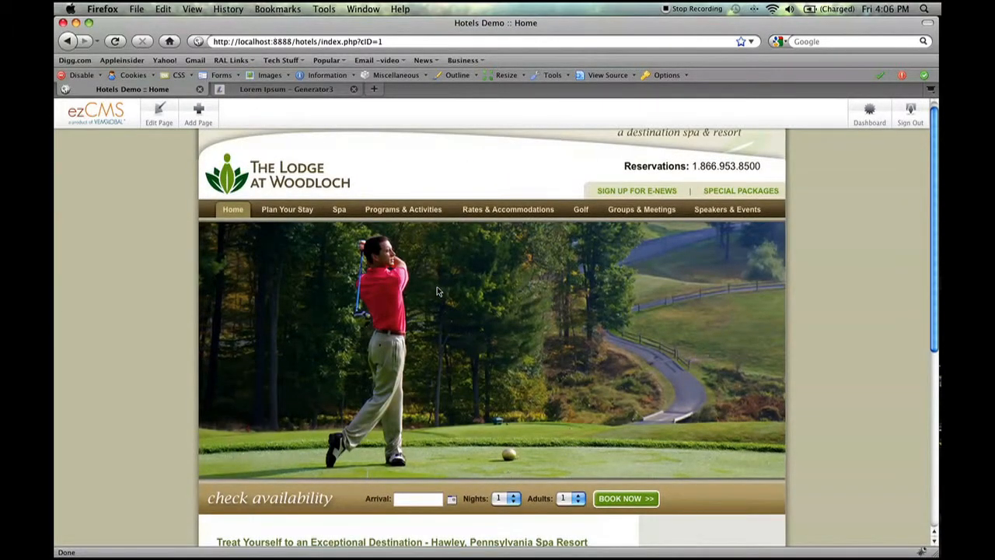
scroll(437, 290, "down", 3)
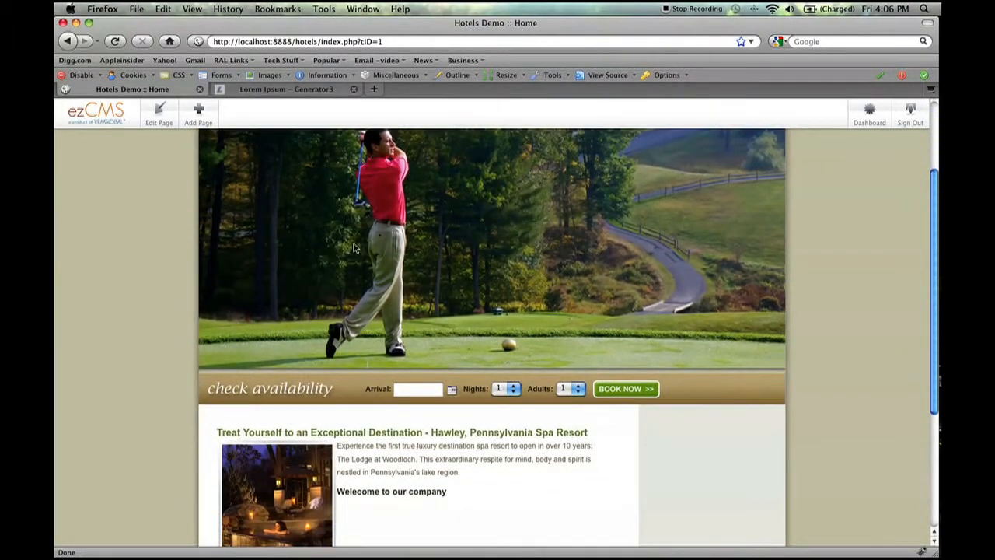
Put the home page back in edit mode and delete the welcome content block from the main area
left_click(162, 121)
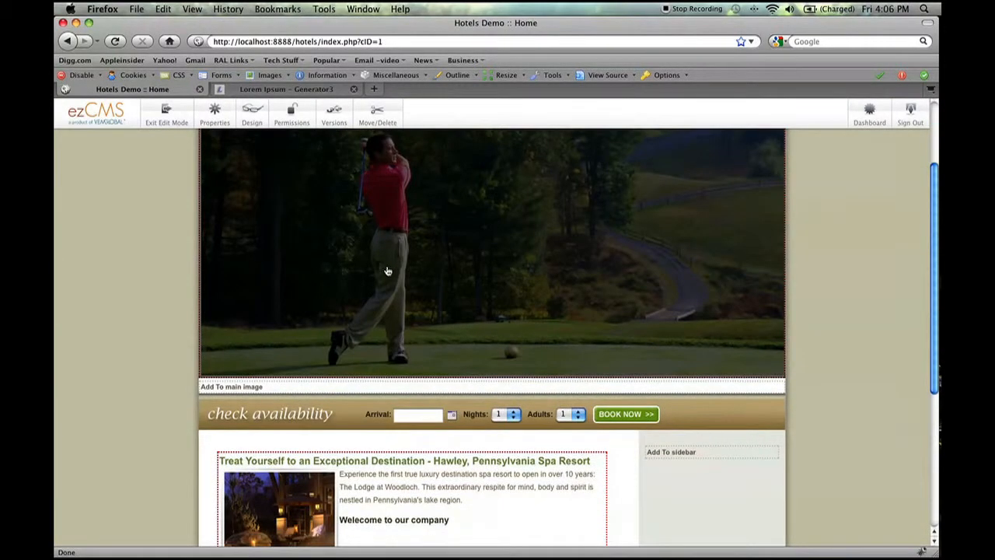
scroll(404, 295, "down", 4)
left_click(396, 352)
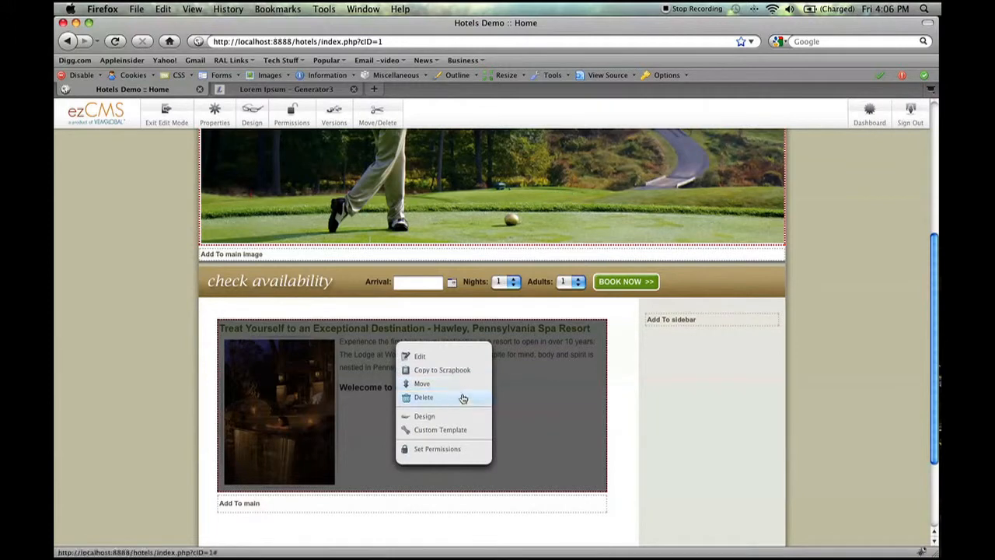
left_click(456, 398)
left_click(566, 93)
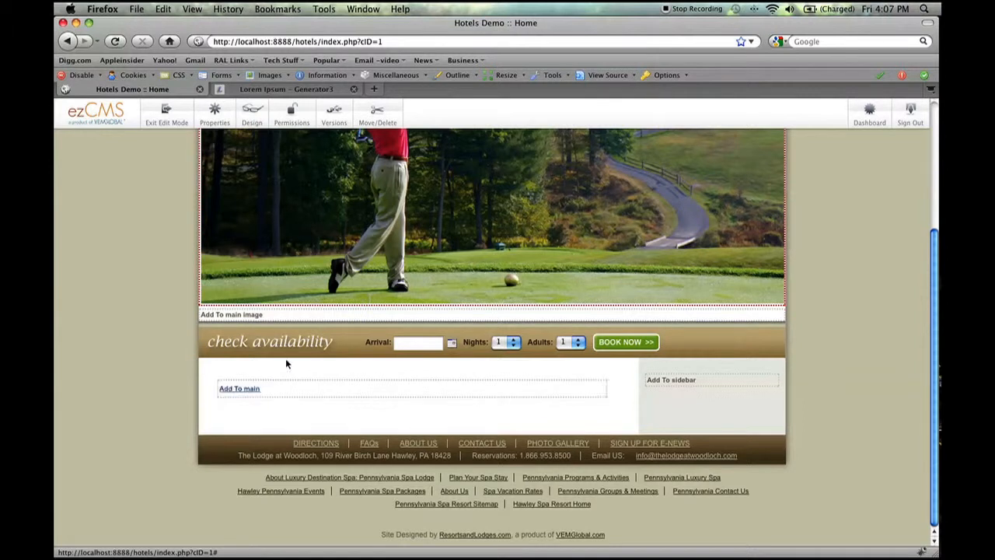
Look through the available block types for the empty main area and start adding a Content block
left_click(264, 394)
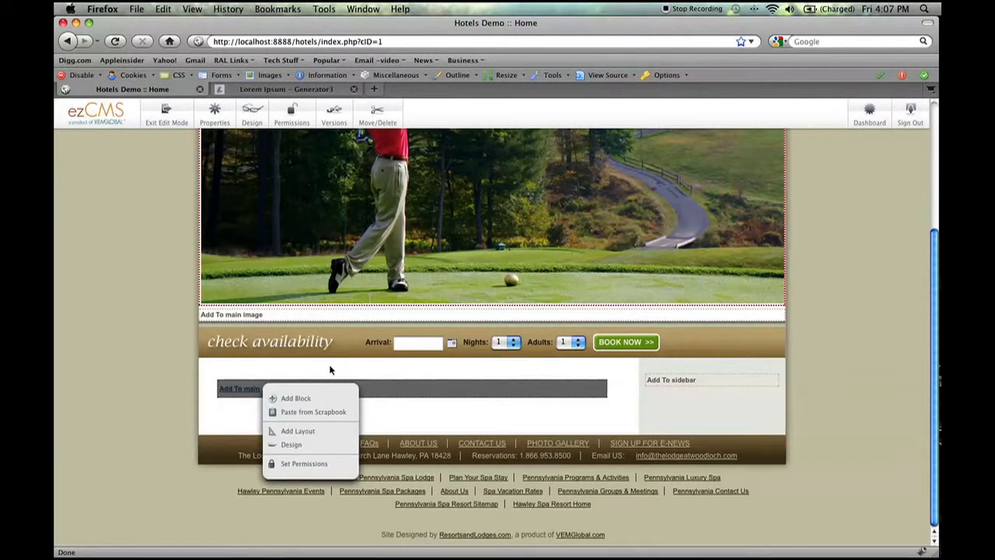
left_click(303, 401)
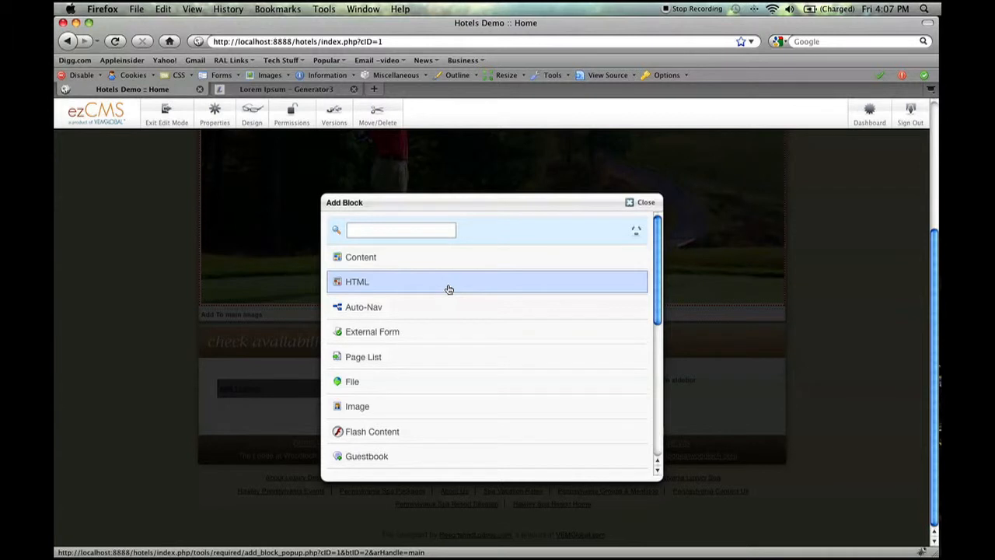
scroll(449, 289, "down", 8)
scroll(446, 289, "down", 5)
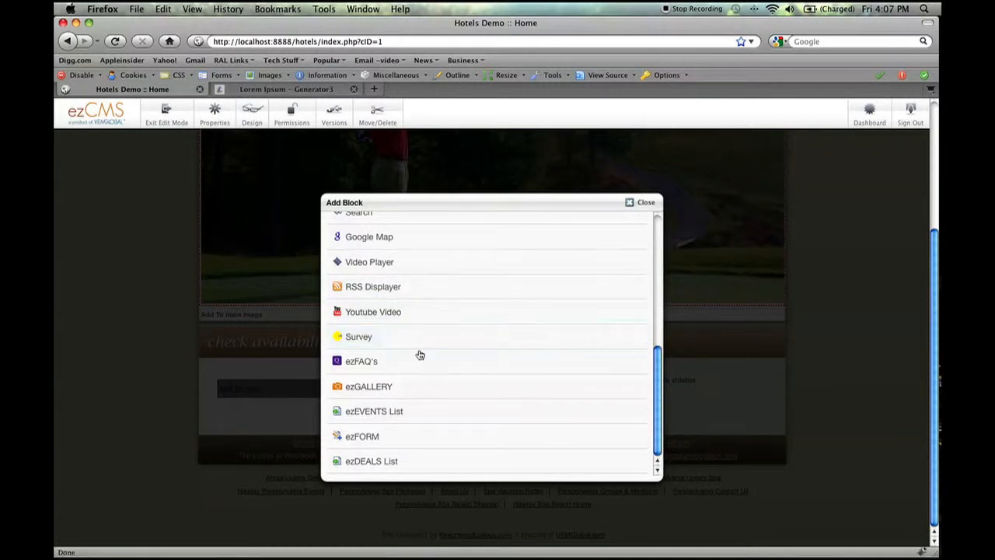
scroll(427, 370, "up", 1)
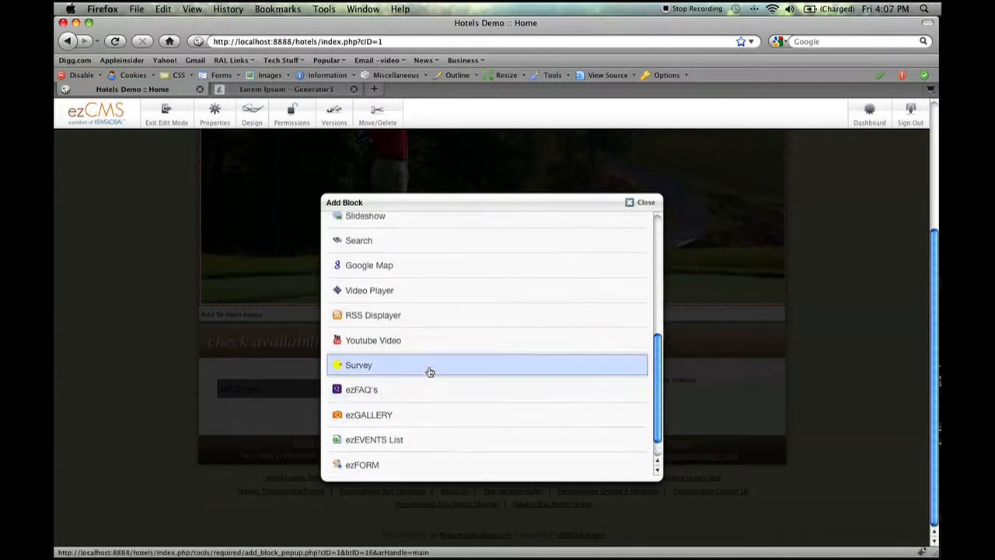
scroll(429, 371, "up", 4)
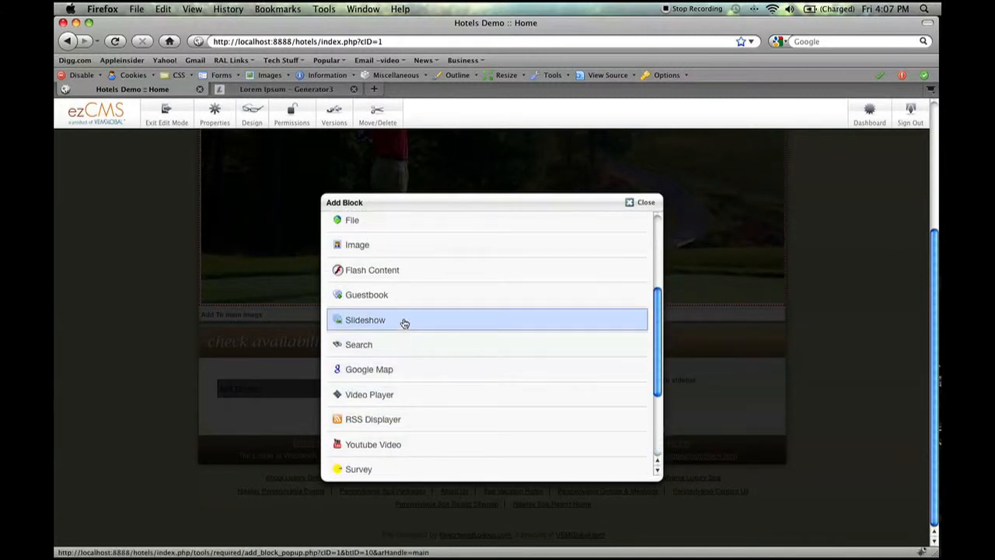
scroll(404, 323, "up", 3)
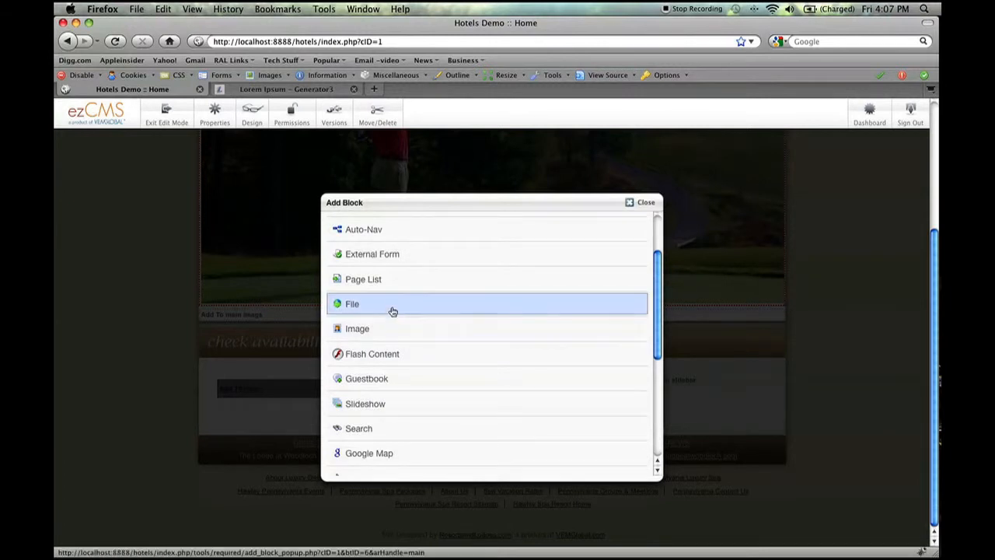
scroll(392, 314, "up", 3)
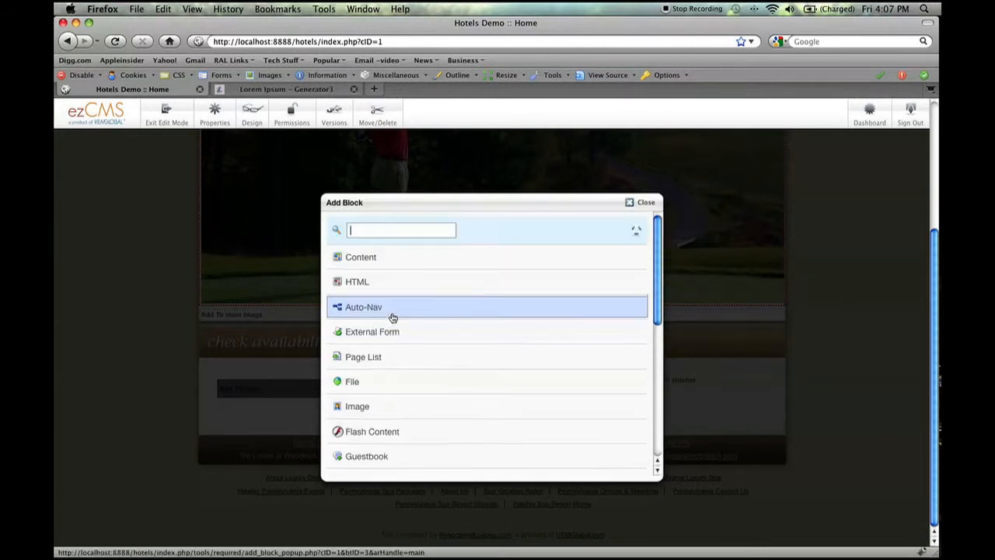
left_click(381, 260)
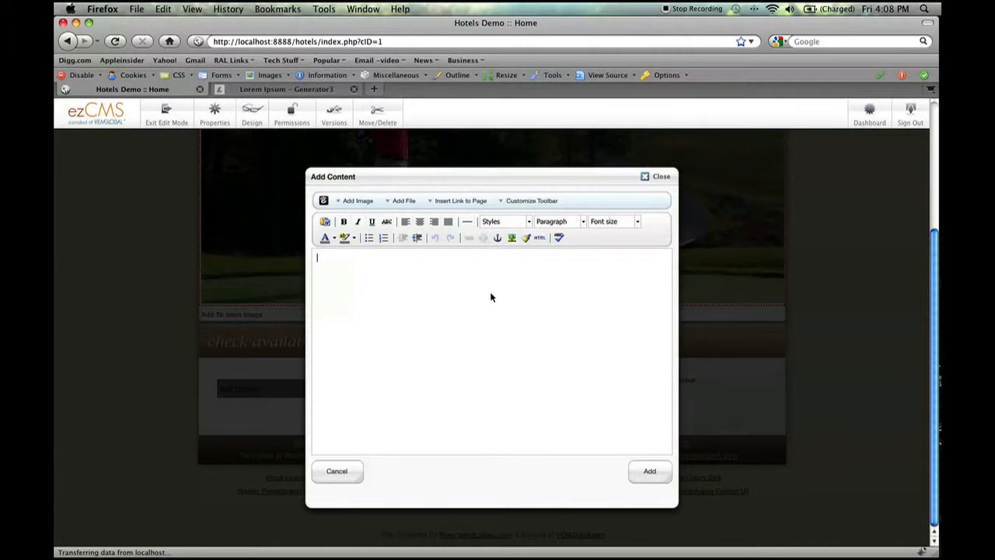
Copy all the text from the open Microsoft Word document into the new content block and open its HTML source
key("super+Tab")
key("super+Tab")
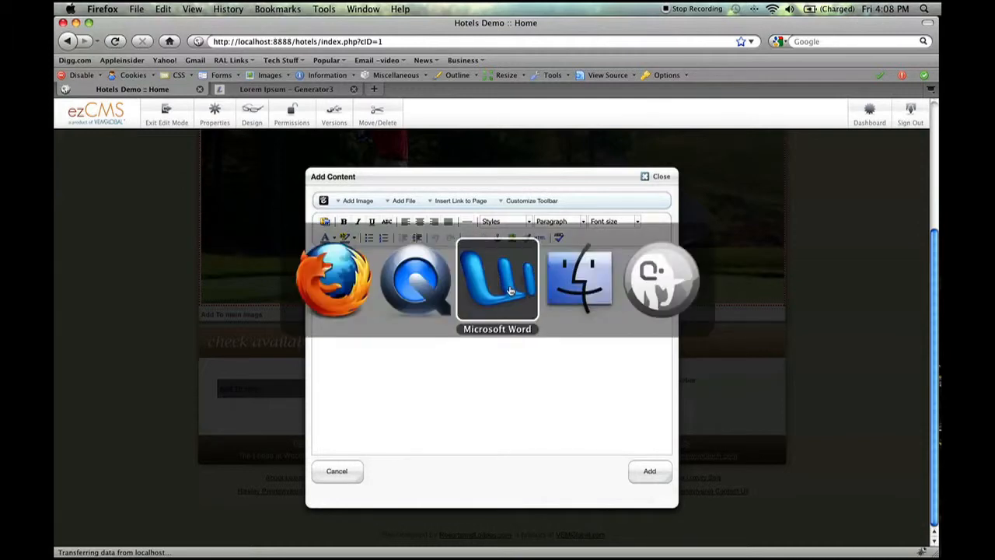
key("super+a")
key("super+c")
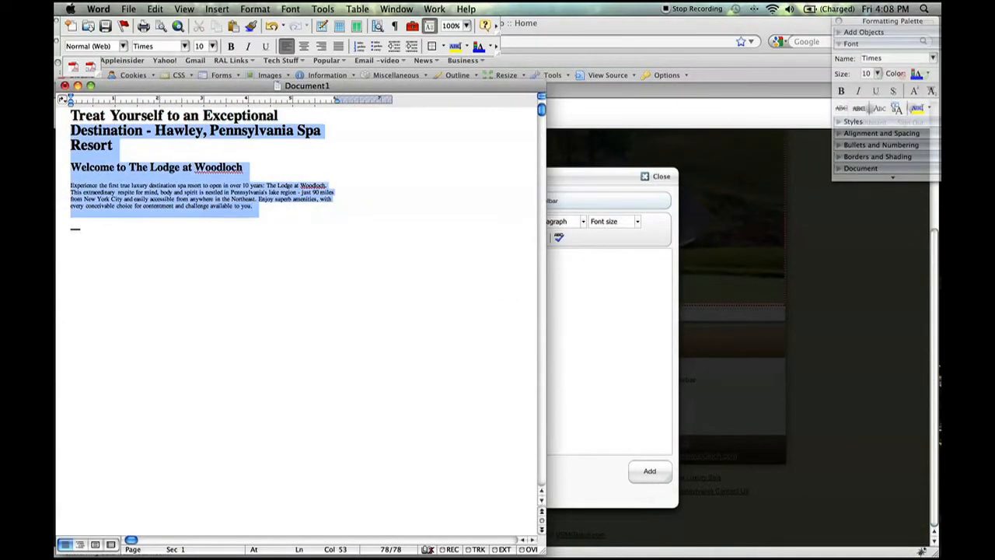
key("super+Tab")
key("super+v")
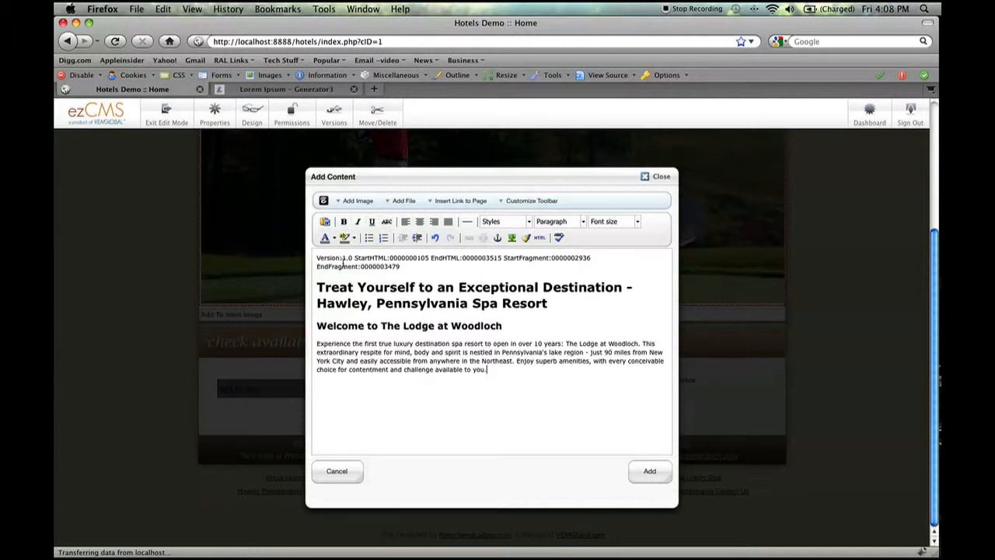
left_click(539, 238)
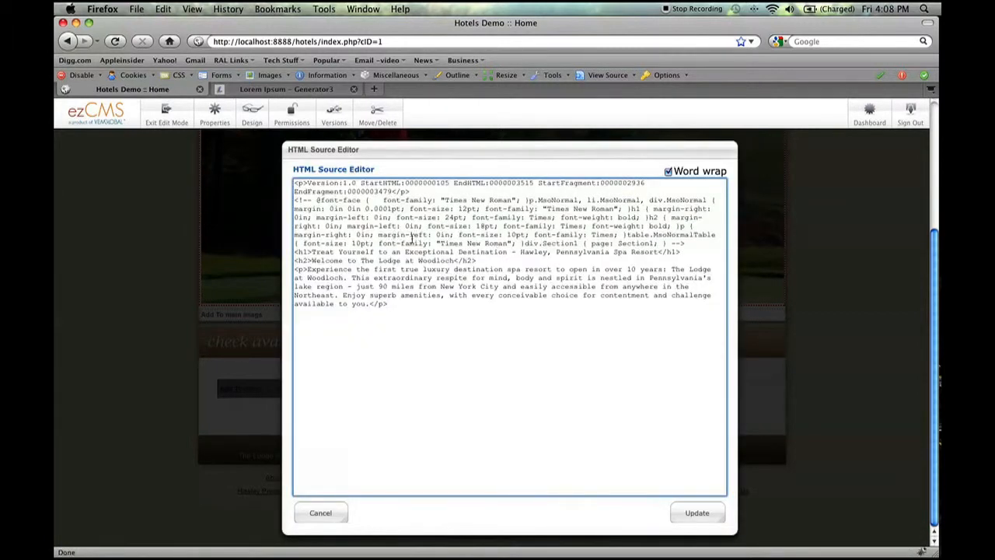
Highlight the Word formatting code in the HTML source, leave the source unchanged and clear all the pasted text from the content block
left_click_drag(684, 243, 266, 184)
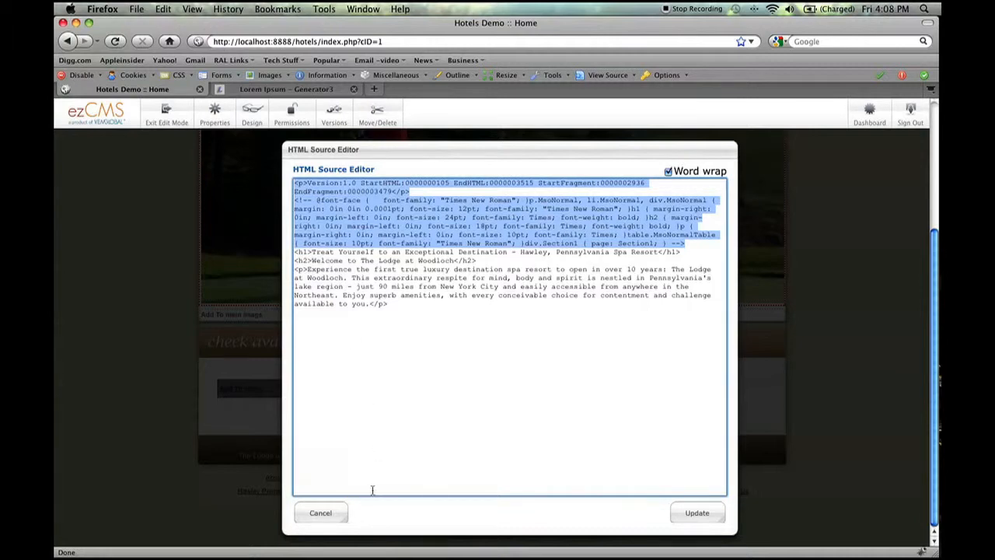
left_click(320, 513)
left_click_drag(488, 372, 294, 247)
key("BackSpace")
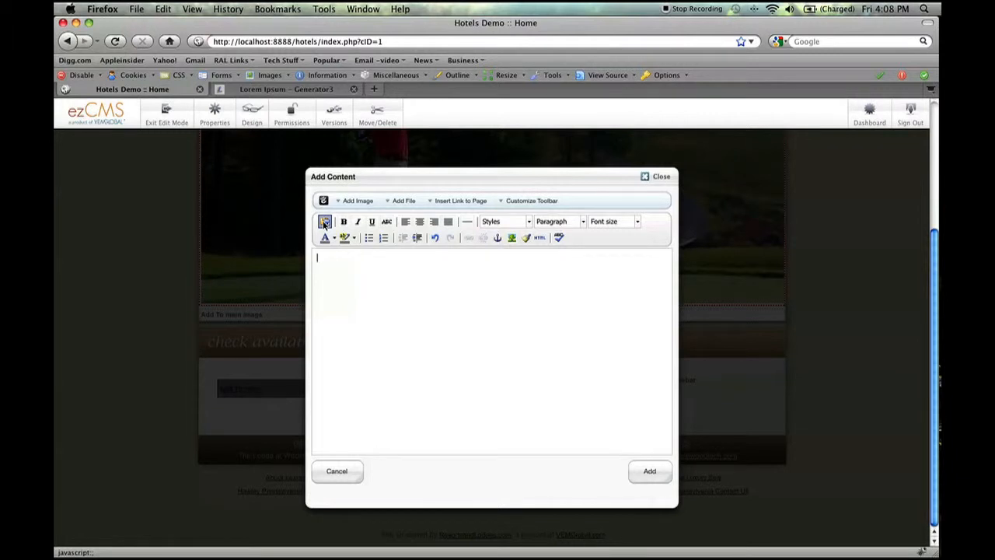
Insert the copied Word text into the empty content block with the Paste from Word function
left_click(325, 224)
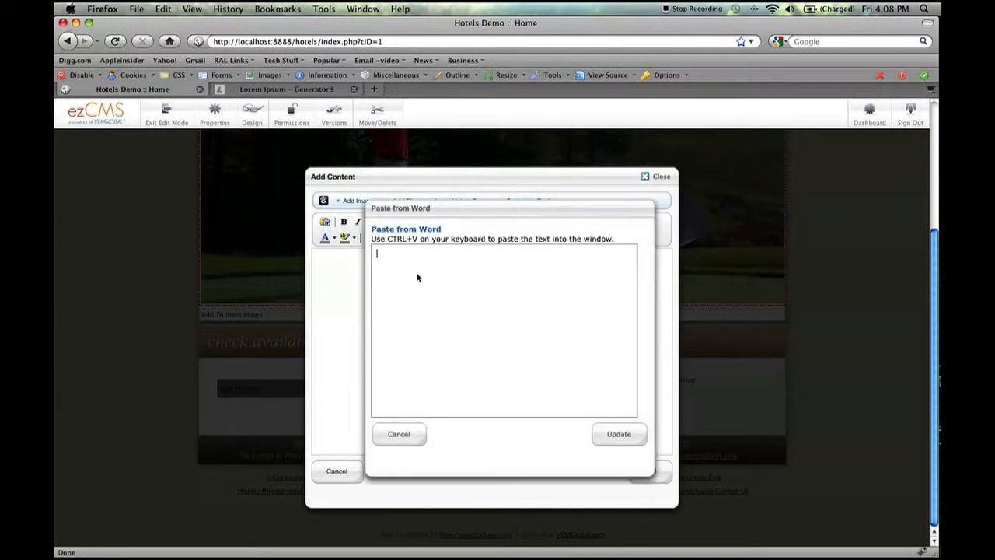
key("ctrl+v")
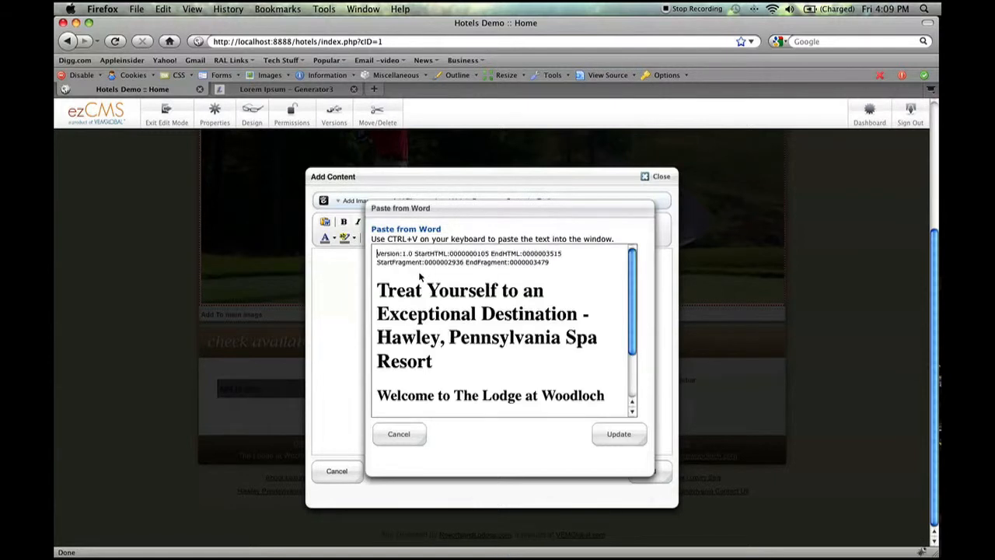
left_click(611, 433)
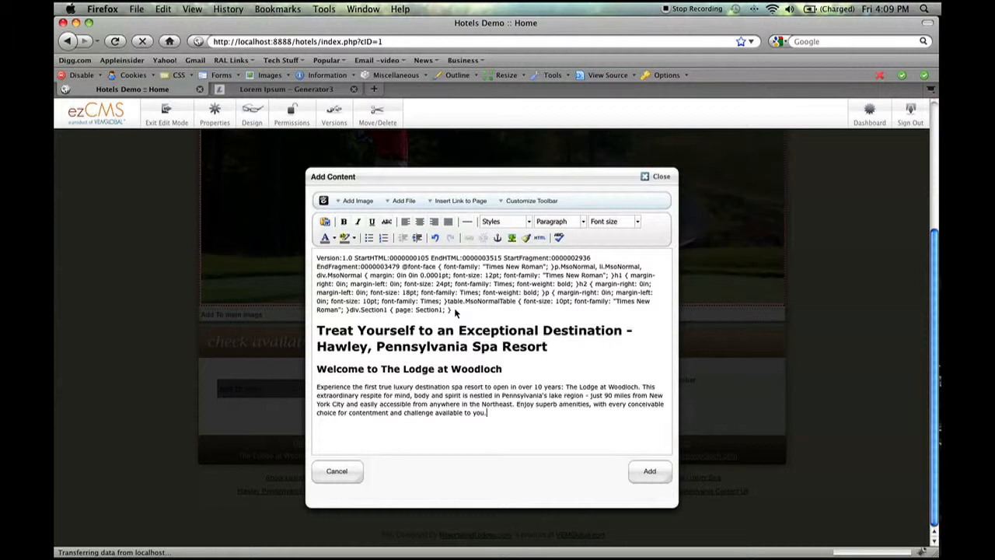
Remove the stray Word version and style code above the main heading and add the content block to the page
left_click_drag(451, 307, 317, 260)
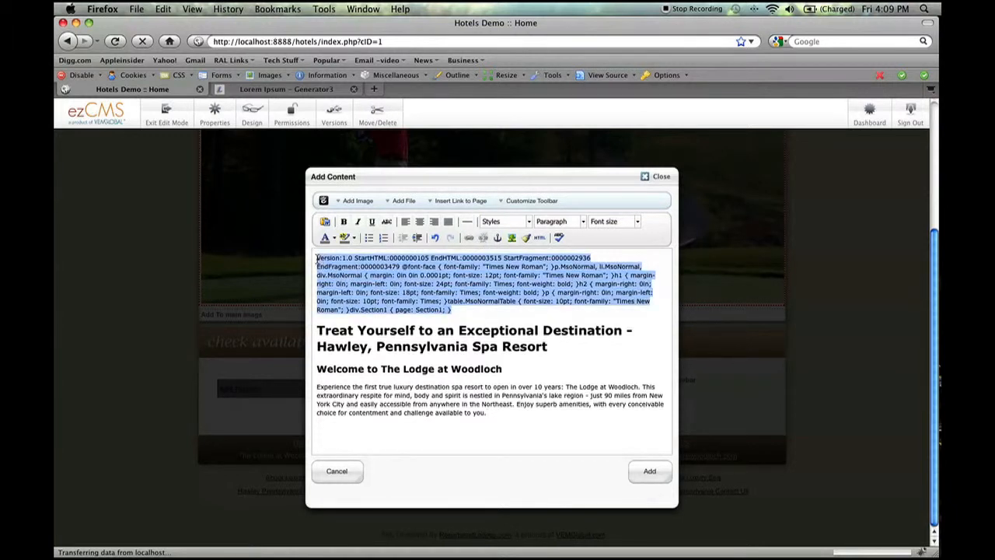
key("BackSpace")
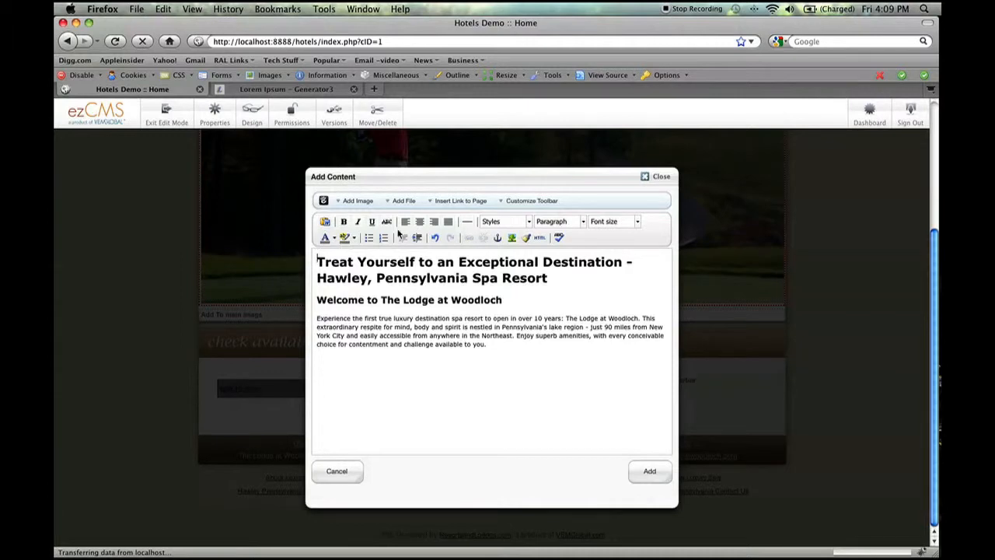
left_click(651, 474)
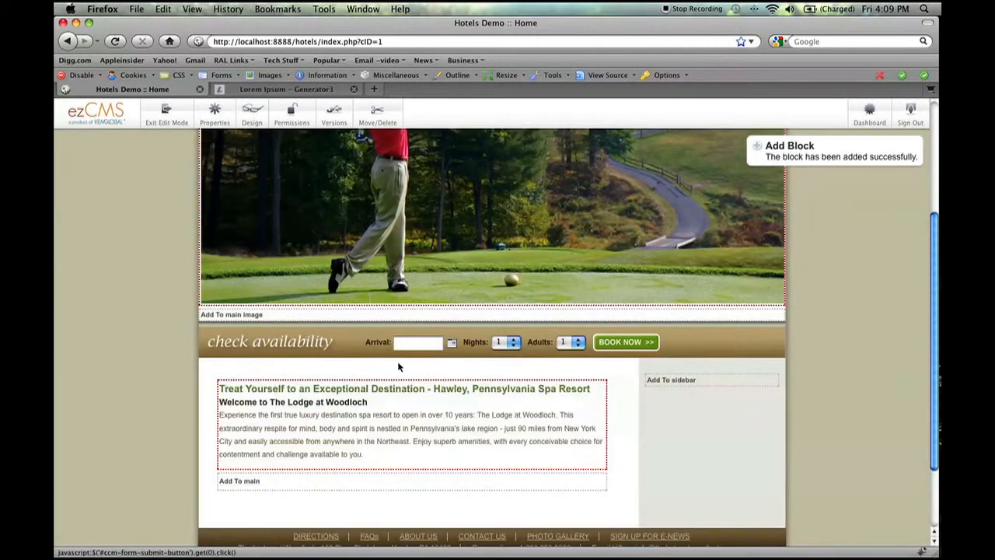
Open the new main-area content block for editing and examine its HTML source, leaving the source unchanged
left_click(439, 419)
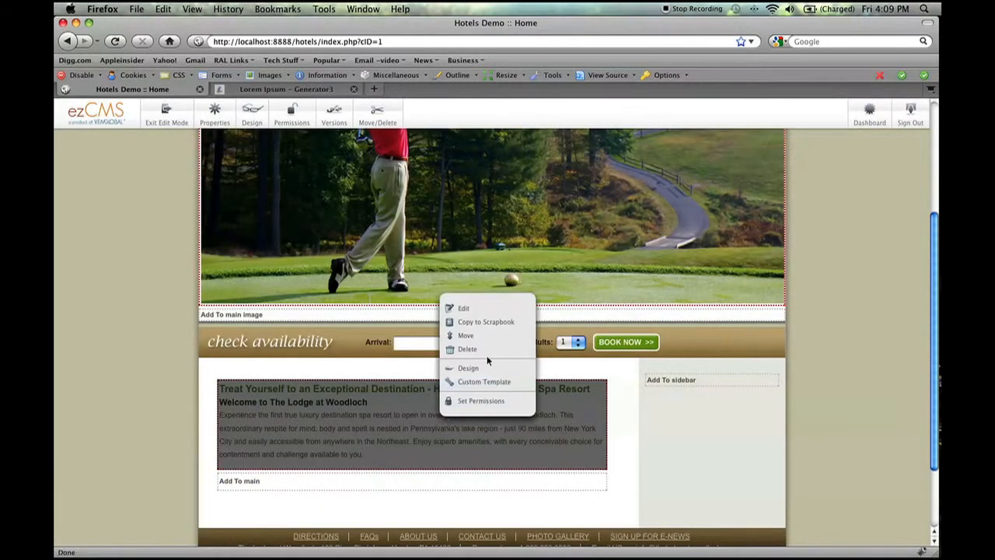
left_click(466, 314)
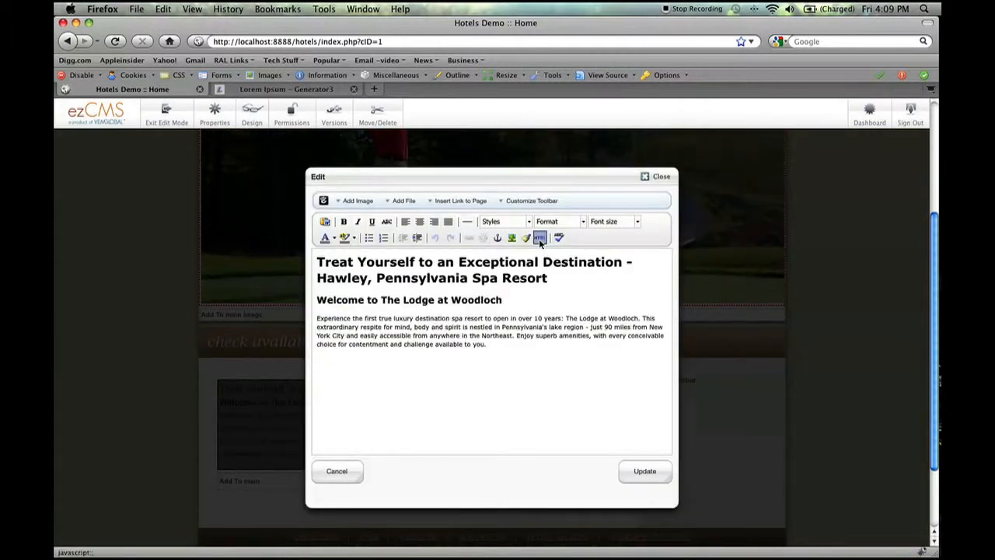
left_click(539, 238)
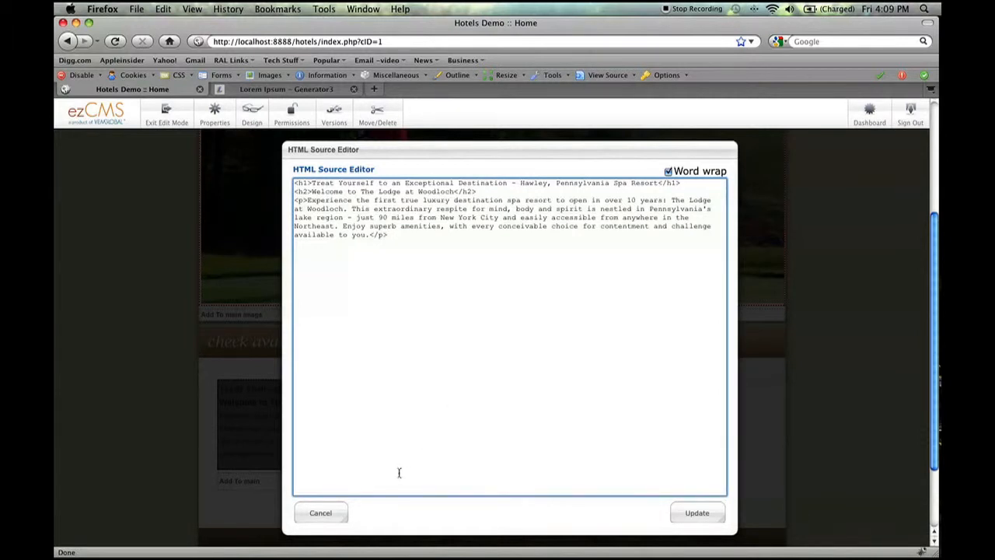
left_click(334, 513)
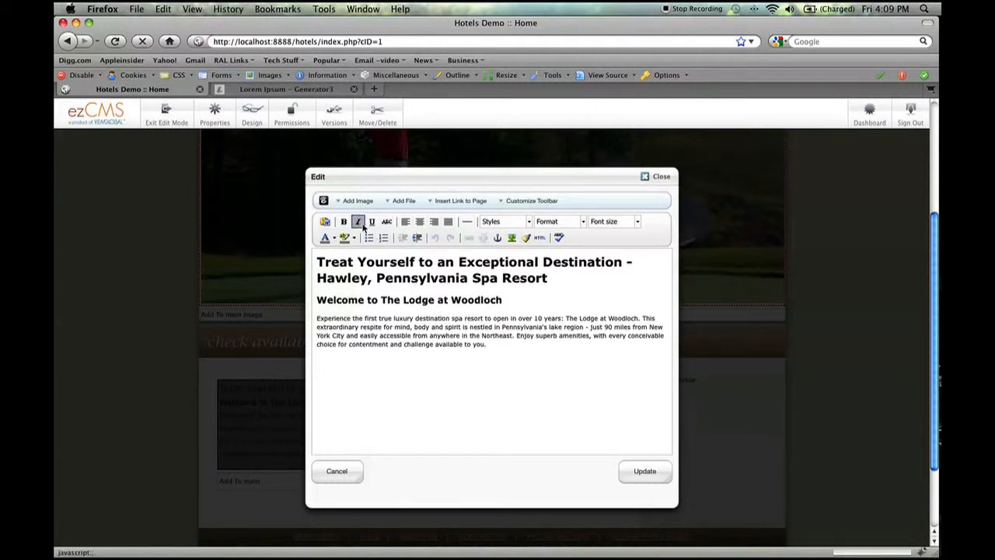
Insert the image Home.jpg from the File Manager above the main heading of the content block
left_click(357, 201)
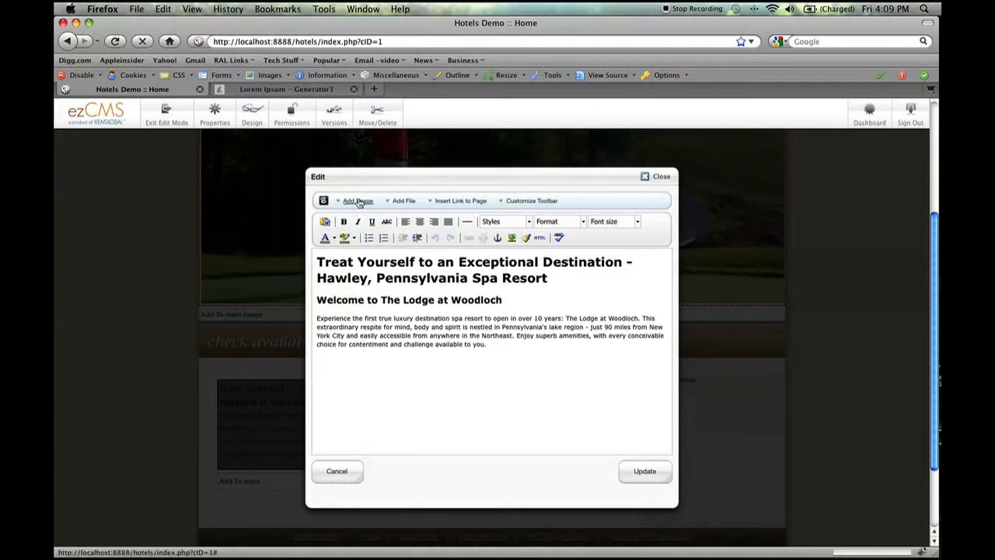
scroll(350, 206, "down", 3)
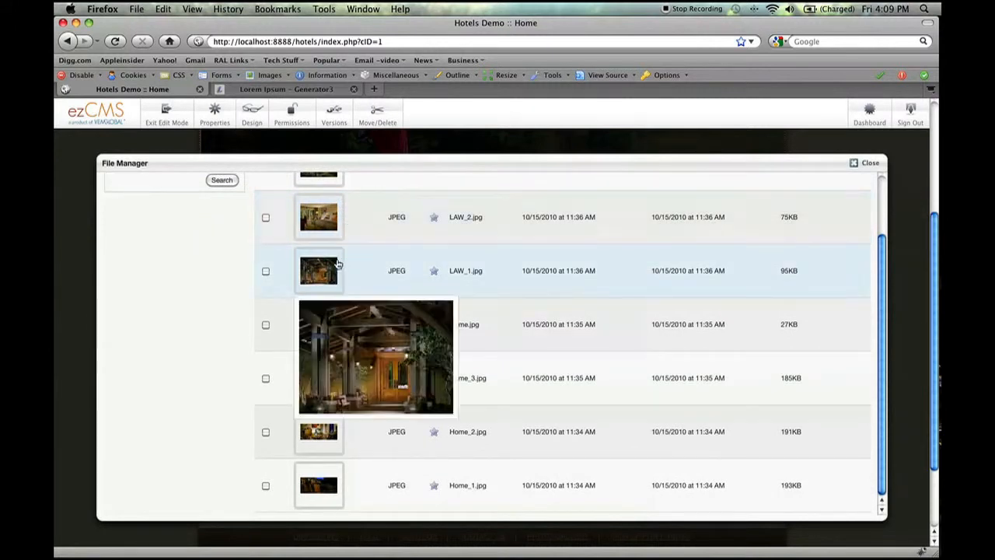
mouse_move(315, 323)
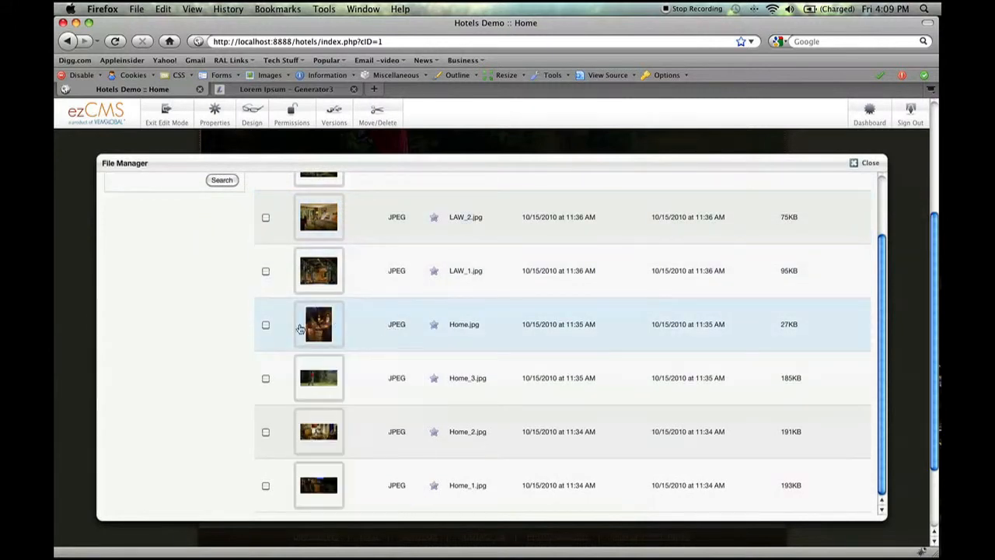
left_click(316, 322)
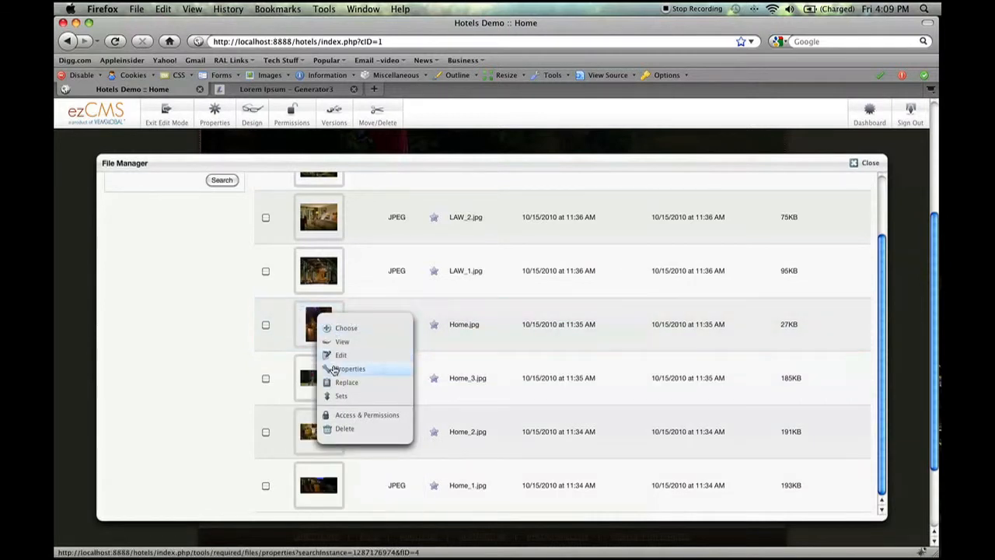
left_click(352, 331)
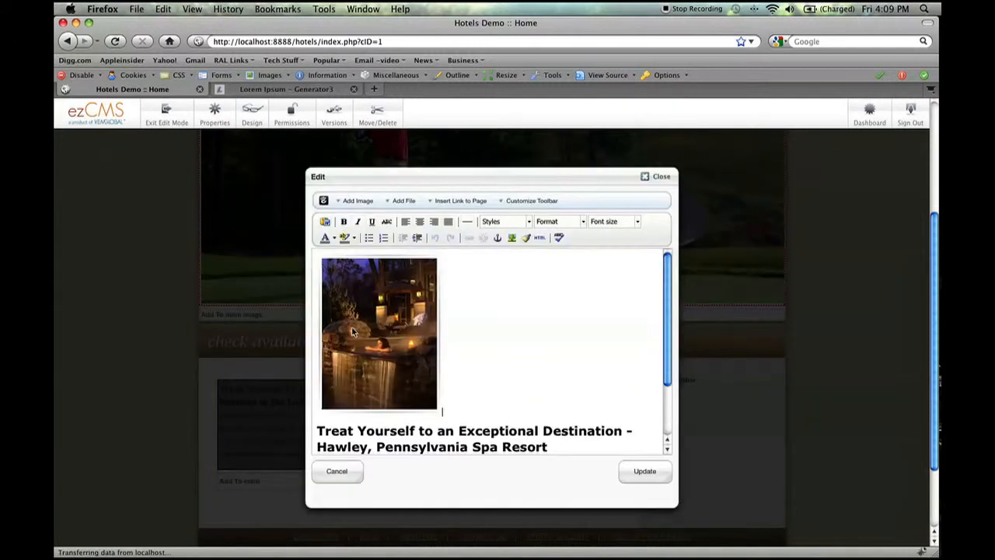
scroll(470, 335, "down", 5)
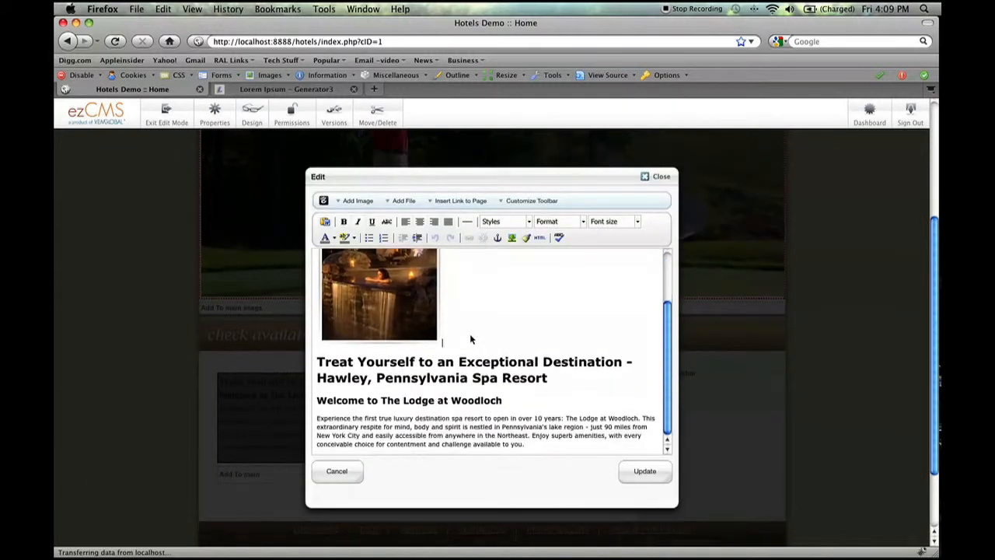
scroll(468, 339, "up", 3)
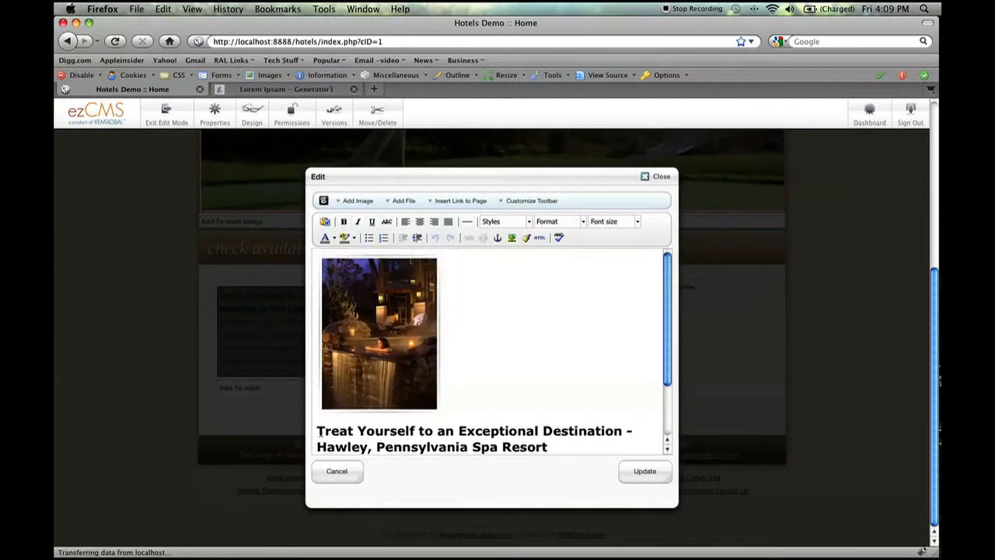
Delete the image above the main heading together with the empty line it leaves
left_click(405, 393)
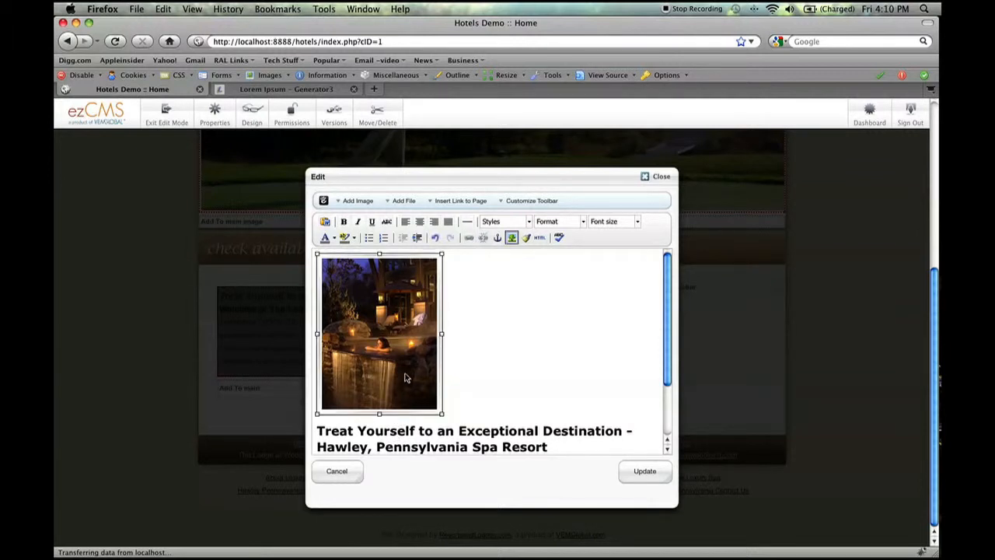
key("Delete")
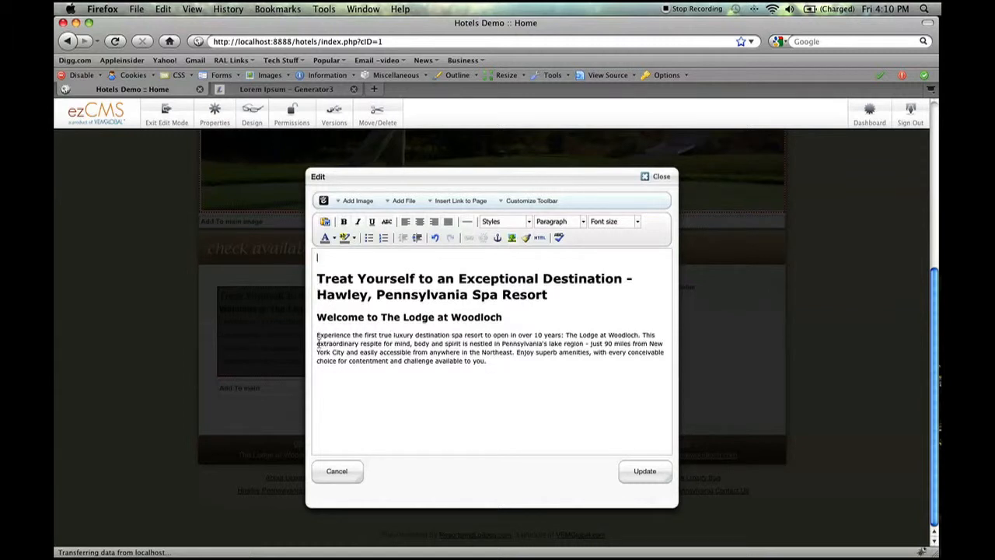
left_click(316, 278)
key("BackSpace")
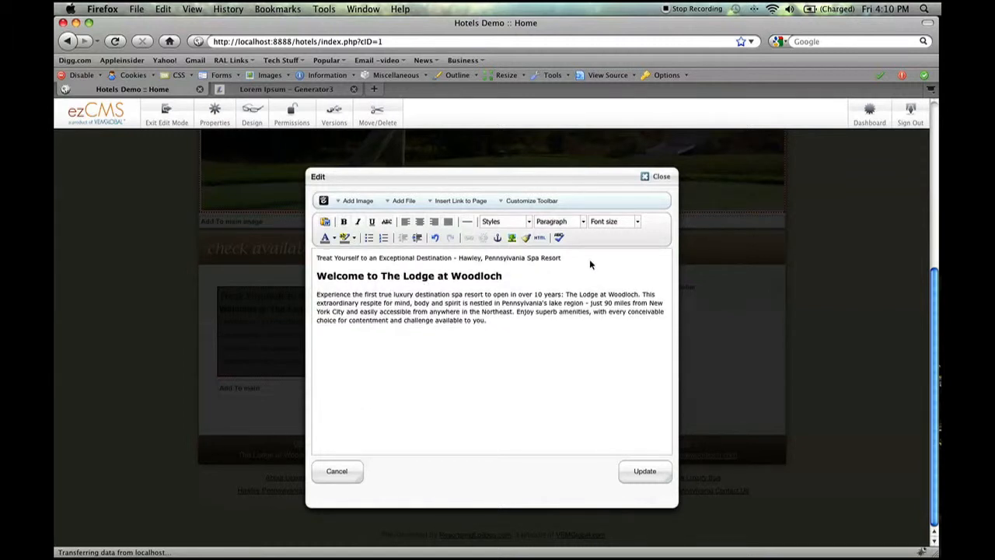
Format the line "Treat Yourself to an Exceptional Destination - Hawley, Pennsylvania Spa Resort" as Heading 1
left_click_drag(566, 259, 317, 258)
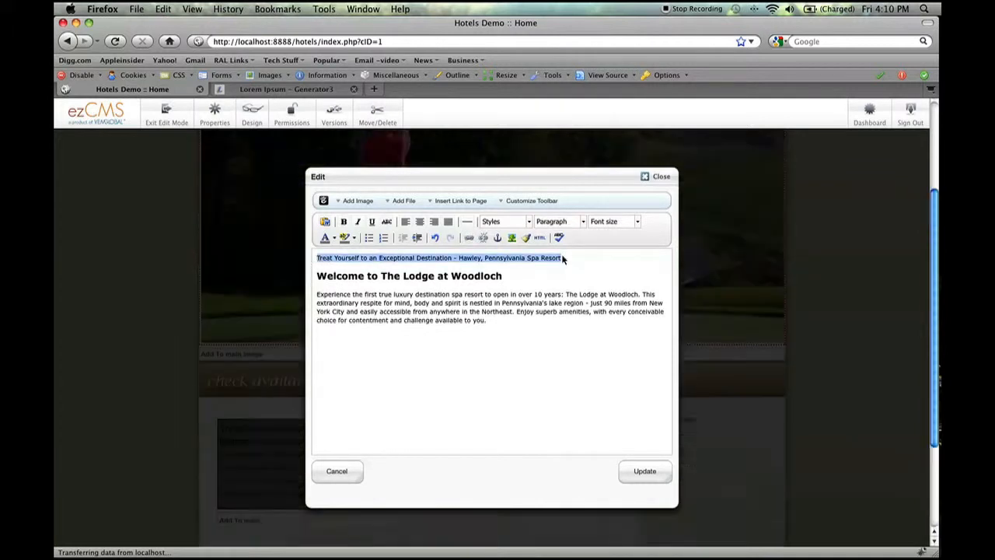
left_click(581, 222)
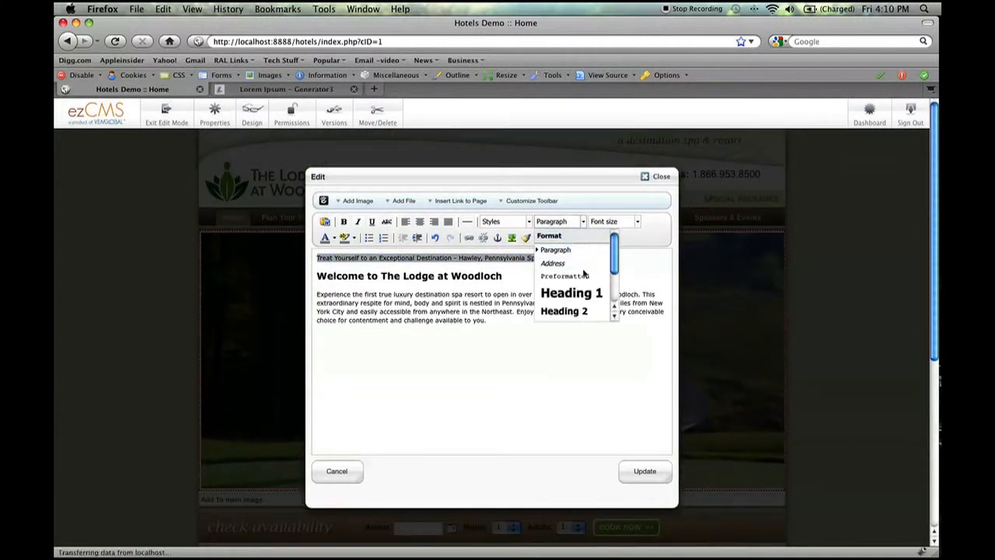
left_click(581, 294)
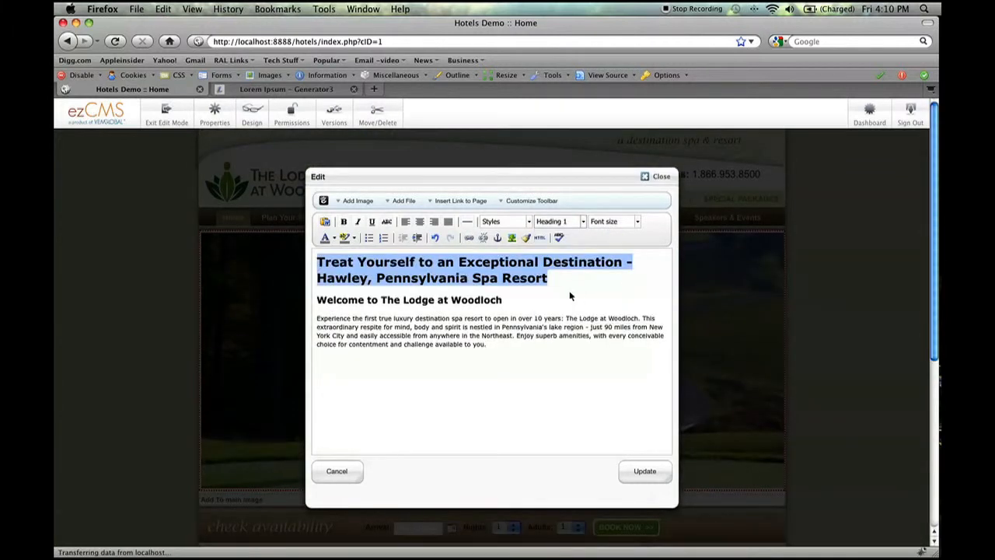
Insert the image Home.jpg from the File Manager at the start of the paragraph beginning "Experience the first true luxury"
left_click(317, 318)
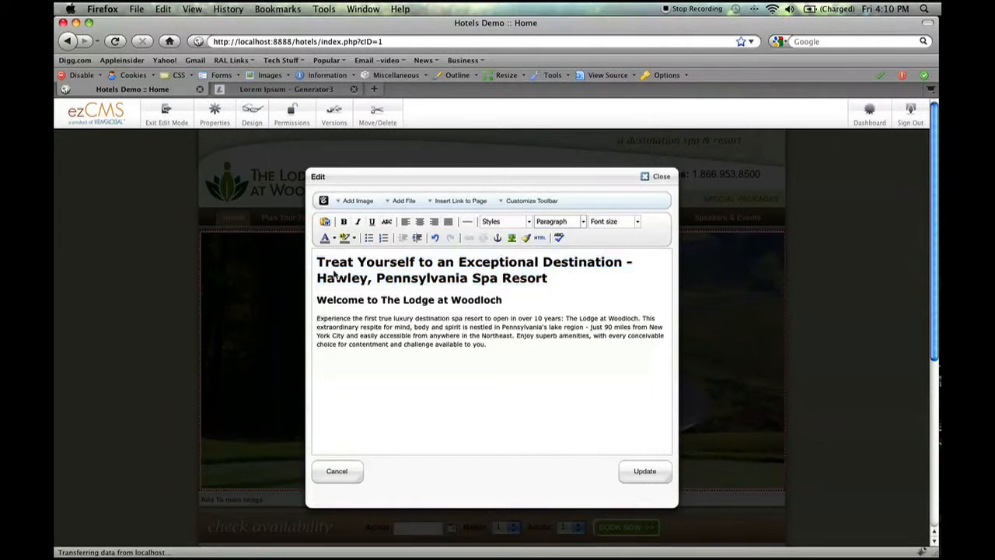
left_click(350, 203)
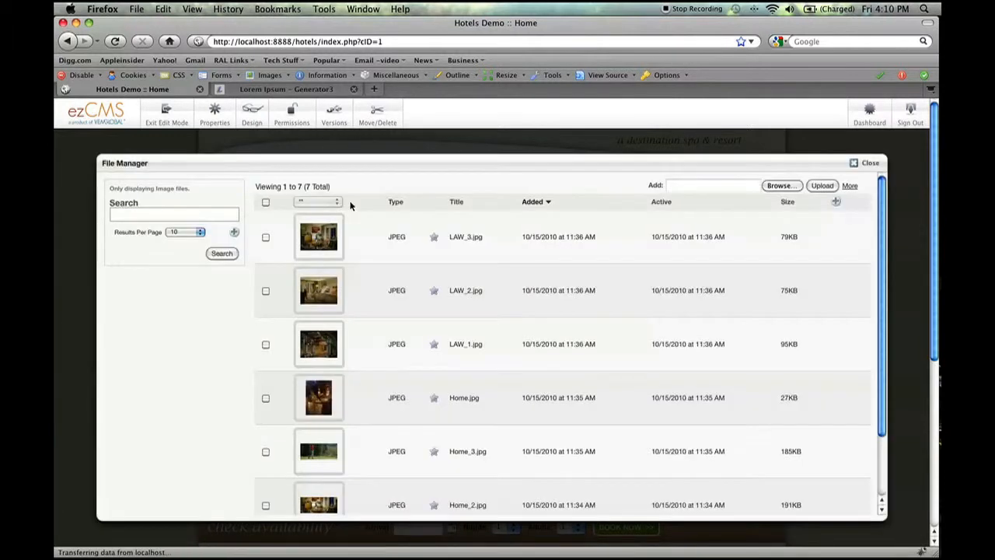
scroll(404, 271, "down", 3)
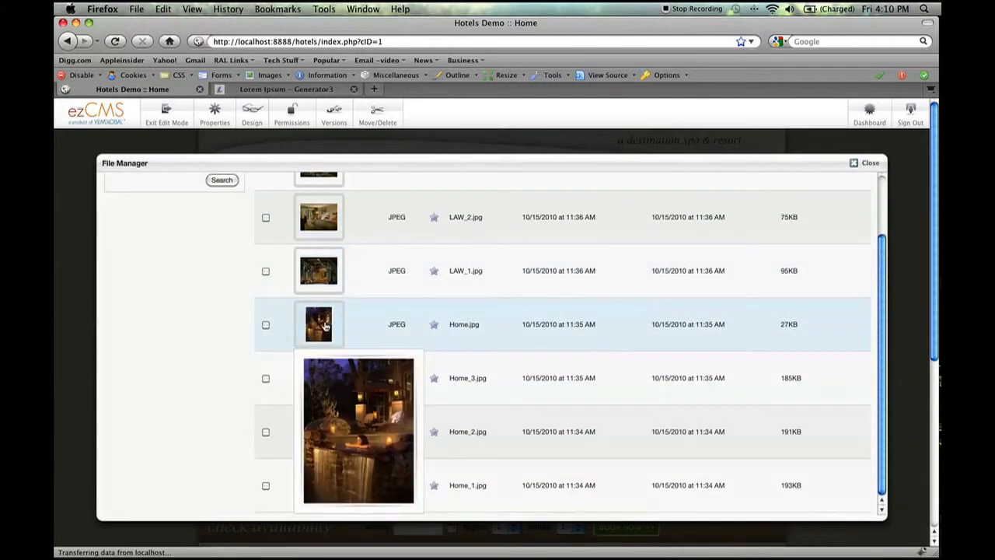
left_click(337, 322)
left_click(354, 331)
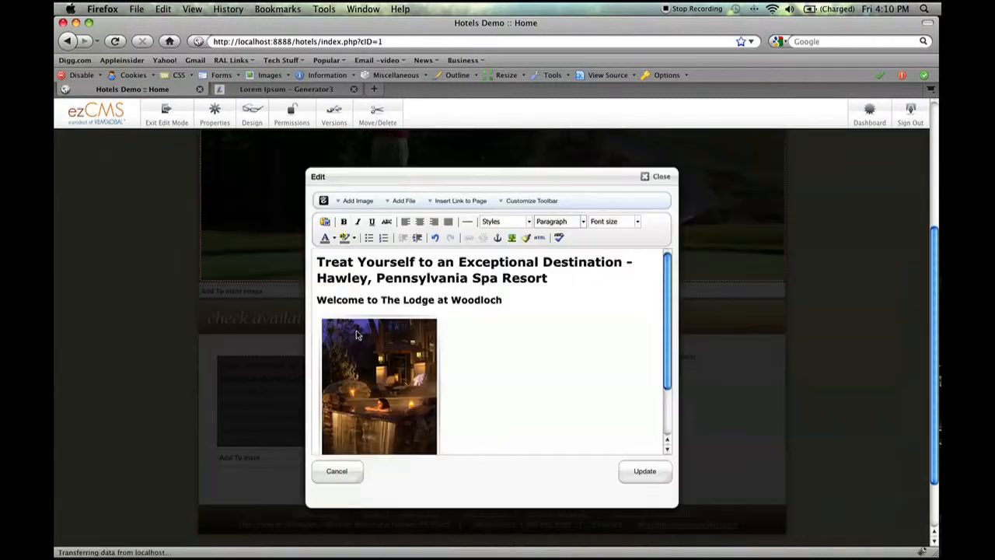
scroll(477, 333, "down", 3)
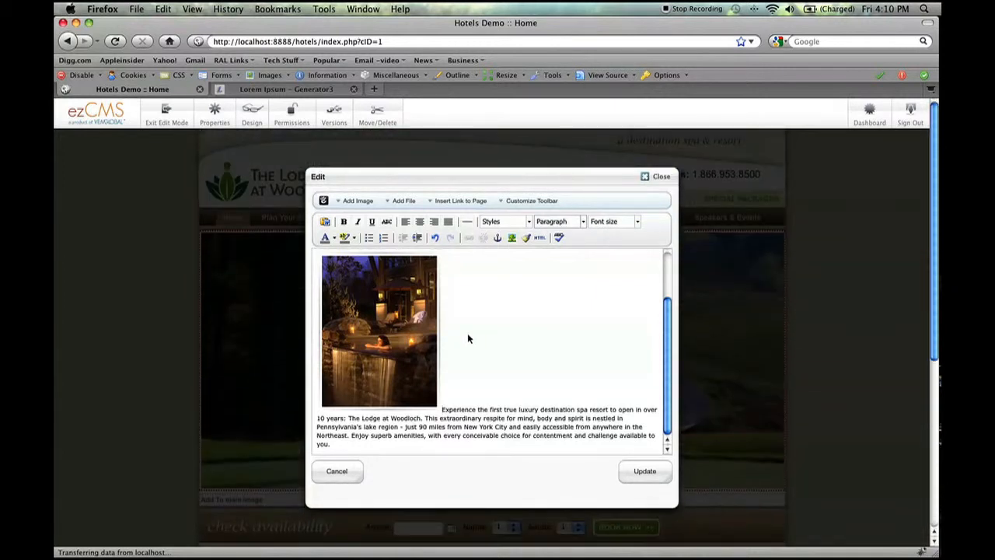
scroll(467, 333, "up", 1)
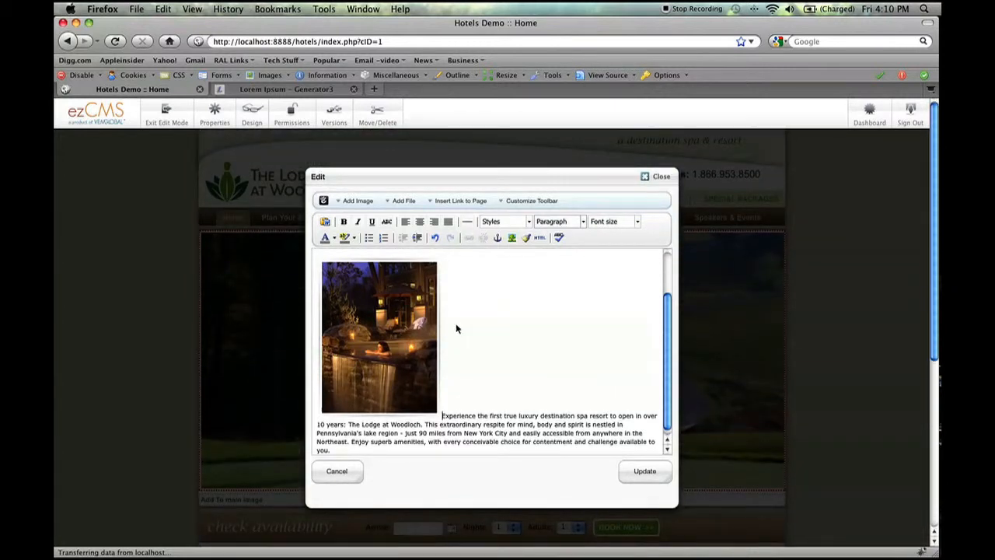
Left-align the image so the paragraph wraps beside it, and start a new line after the paragraph
left_click(402, 320)
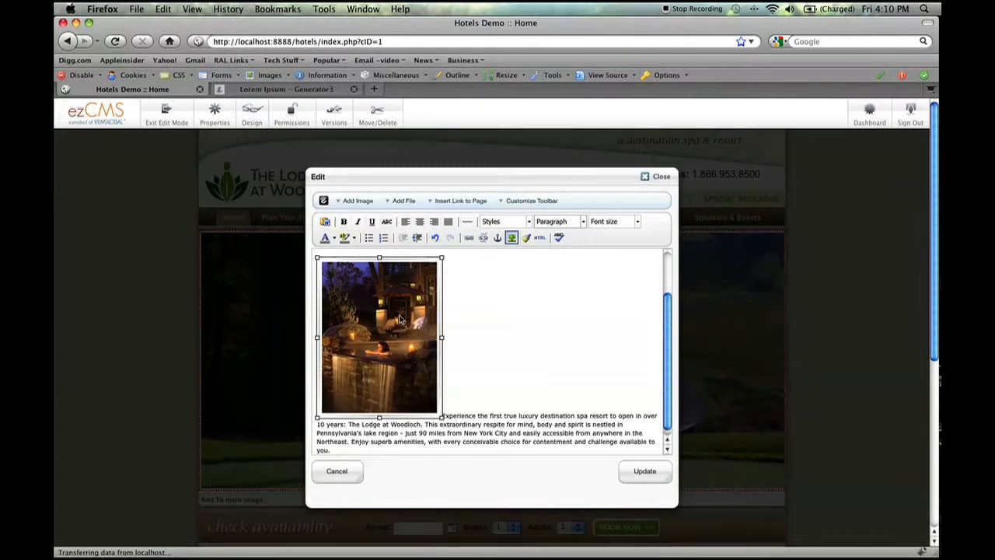
left_click(405, 223)
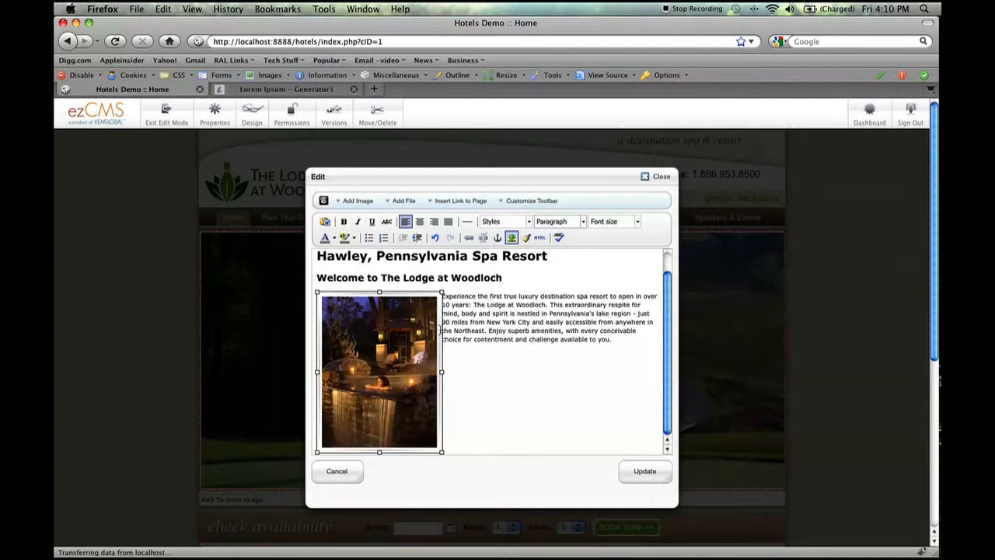
left_click(490, 342)
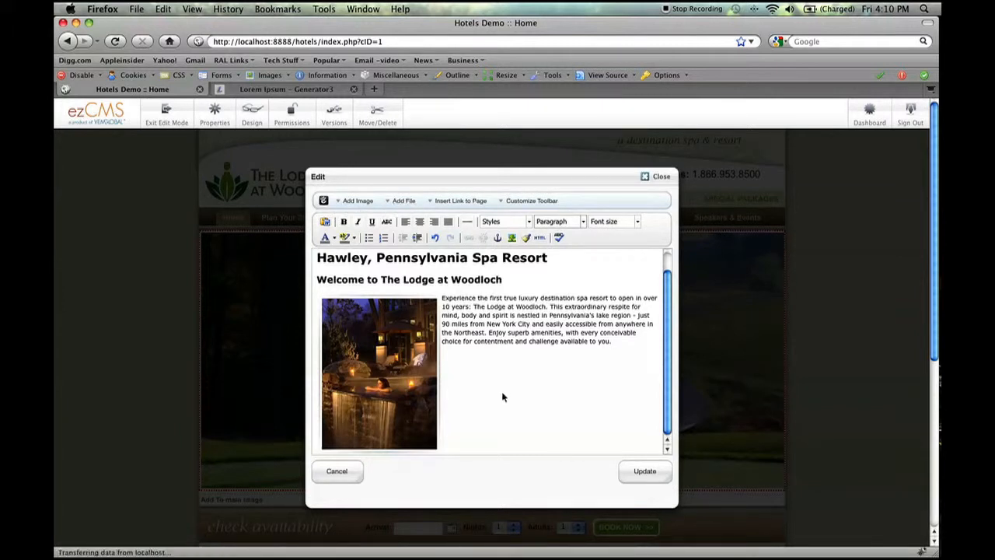
key("Return")
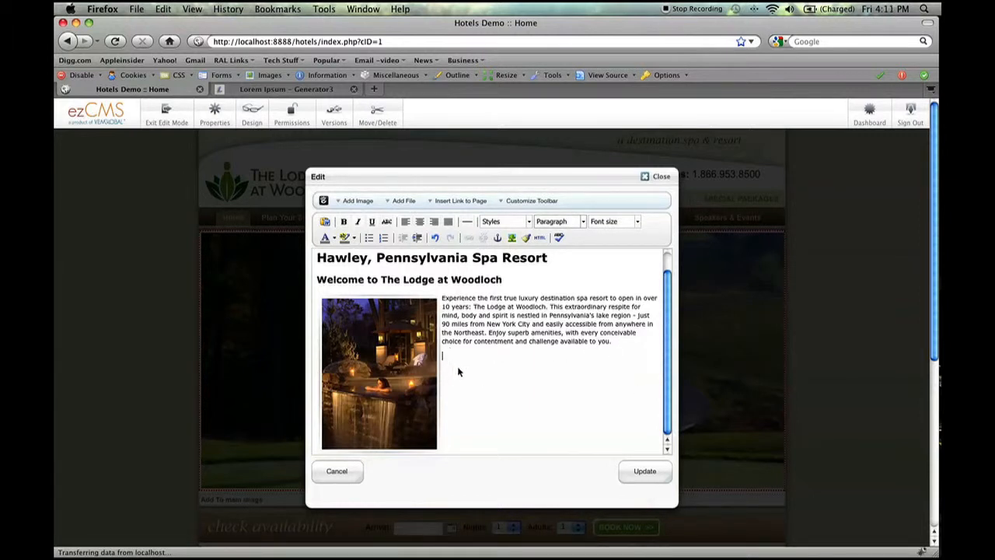
Insert a link to the file Home_2.jpg from the File Manager on the empty line below the paragraph
left_click(403, 203)
mouse_move(328, 246)
scroll(323, 295, "down", 3)
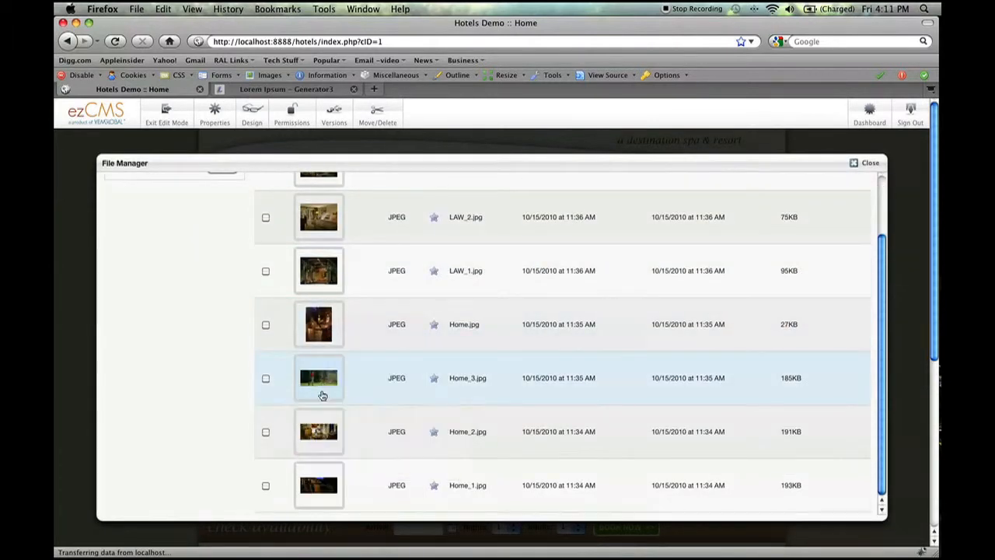
mouse_move(319, 437)
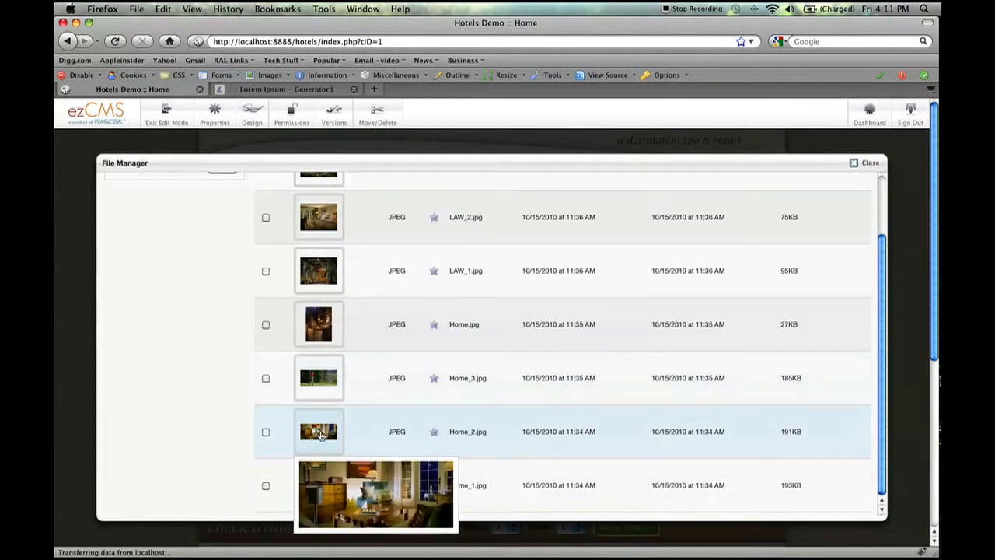
left_click(321, 434)
left_click(348, 317)
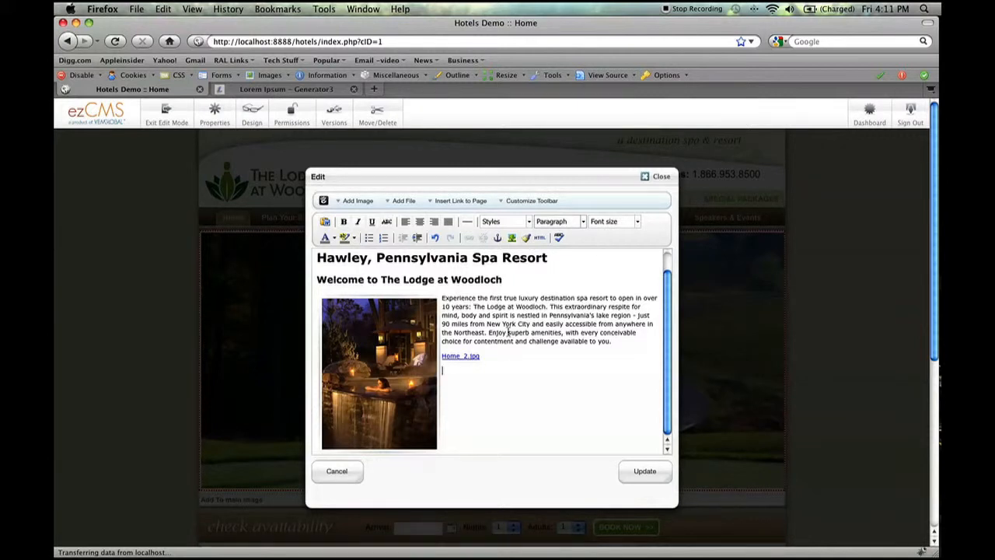
Add the line "Click here for more deal info." below the file link and end it with a link to the Deals page
type("Click here for mre")
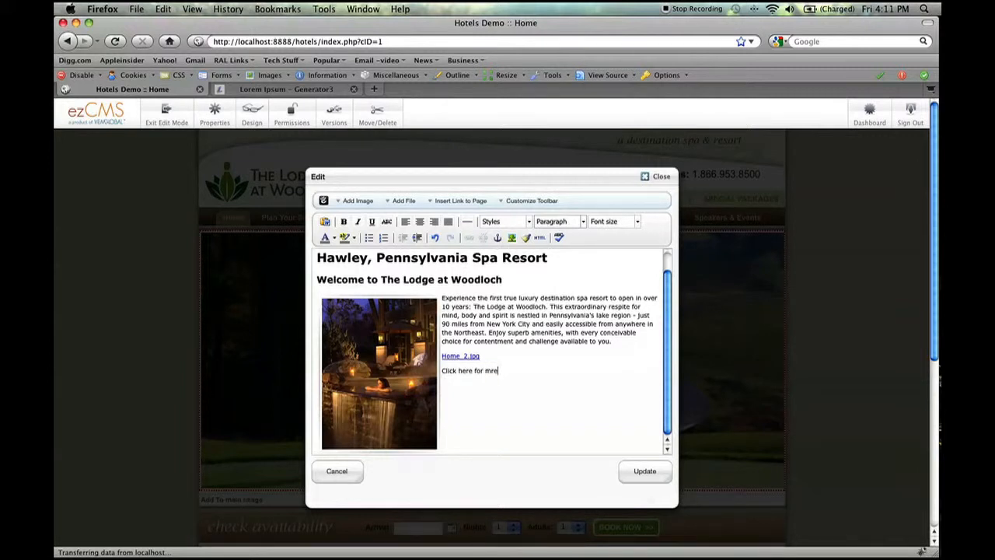
key("BackSpace")
key("BackSpace")
type("ore deal info.")
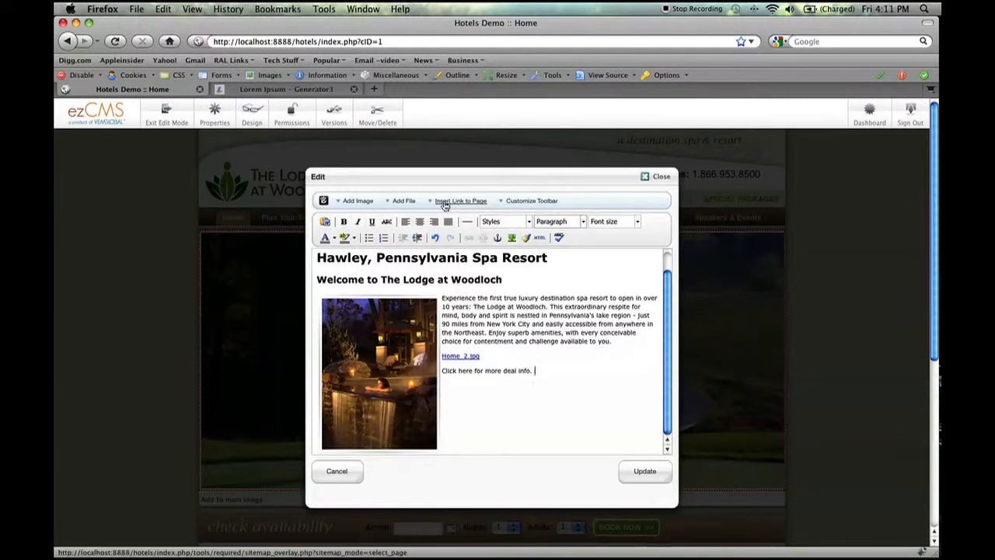
left_click(452, 204)
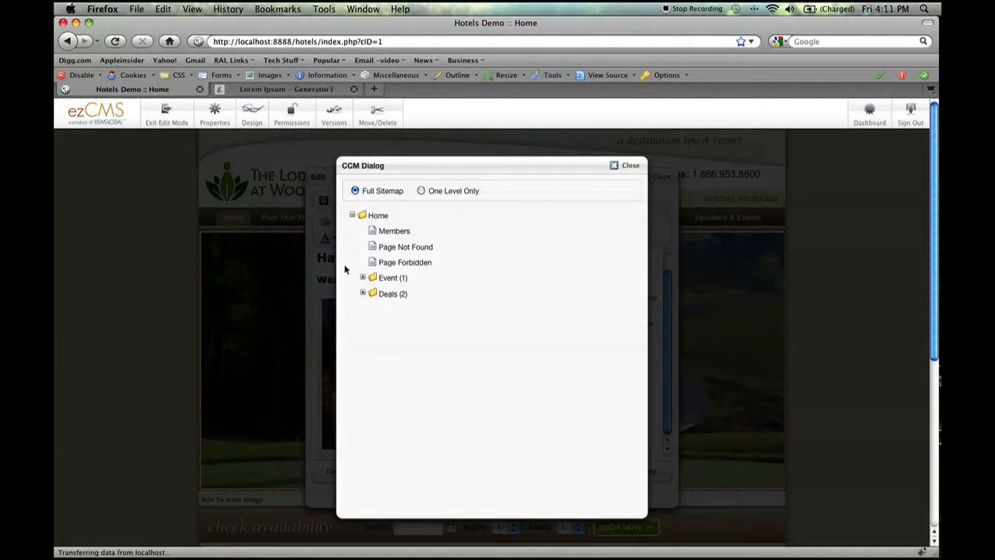
left_click(389, 294)
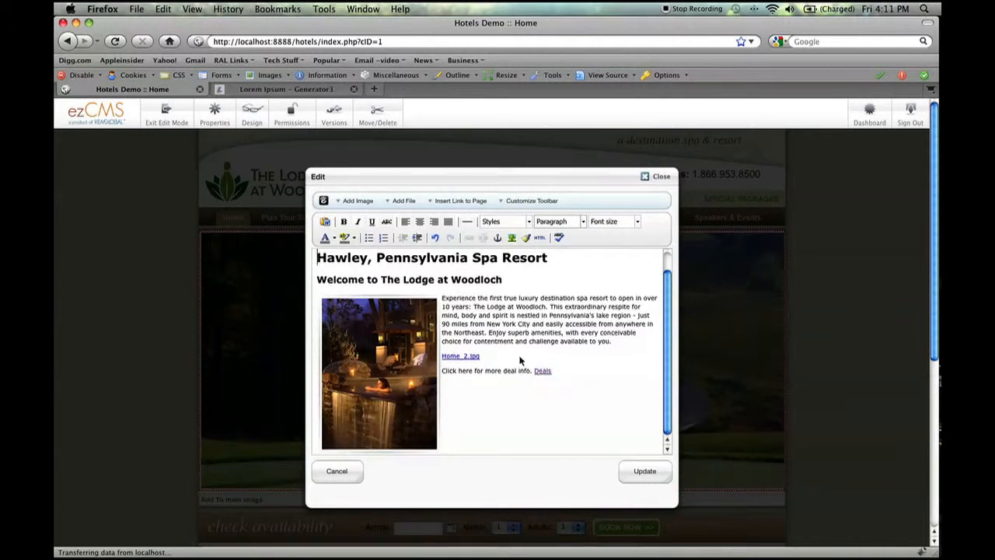
Save the content block with its file and Deals links and publish the page edits
left_click(644, 472)
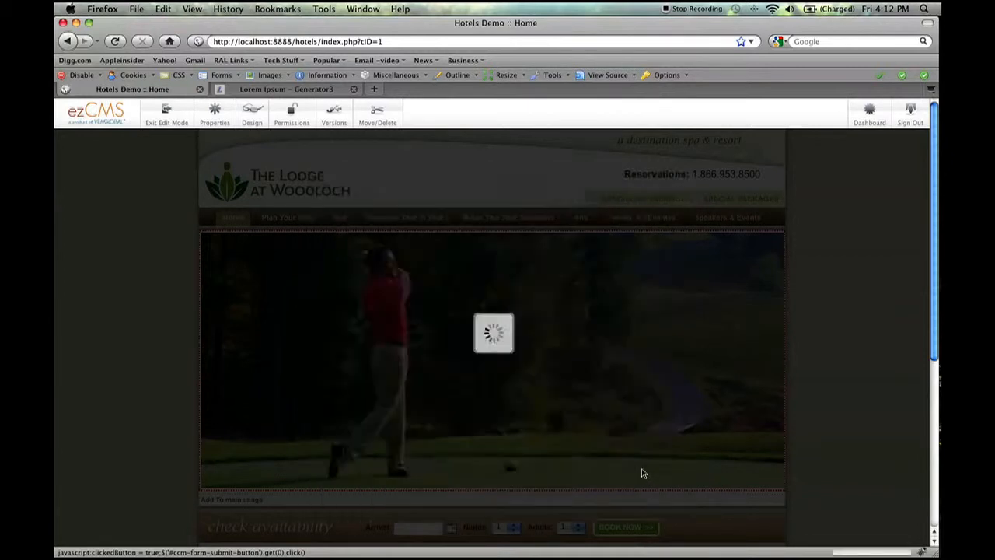
scroll(584, 418, "down", 3)
scroll(544, 412, "down", 3)
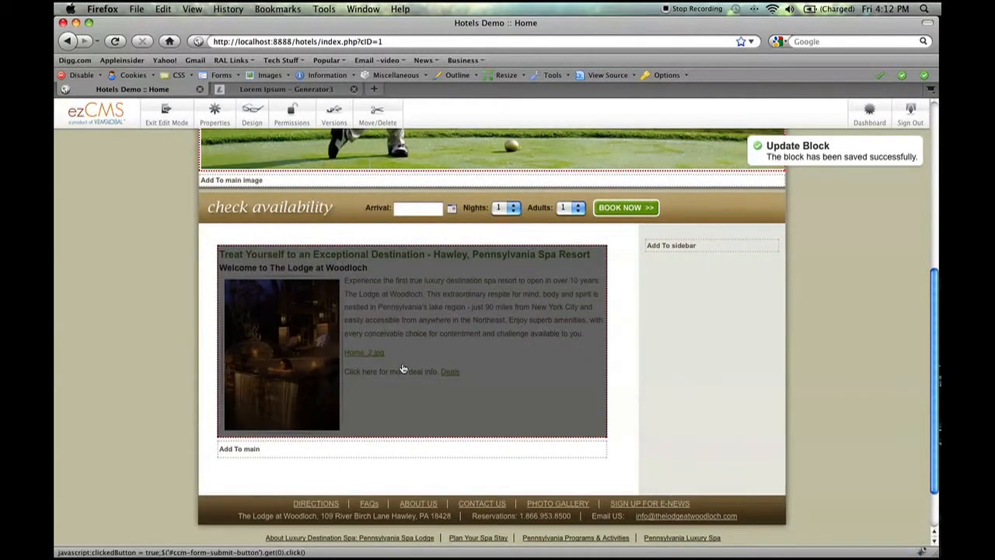
left_click(166, 115)
left_click(640, 230)
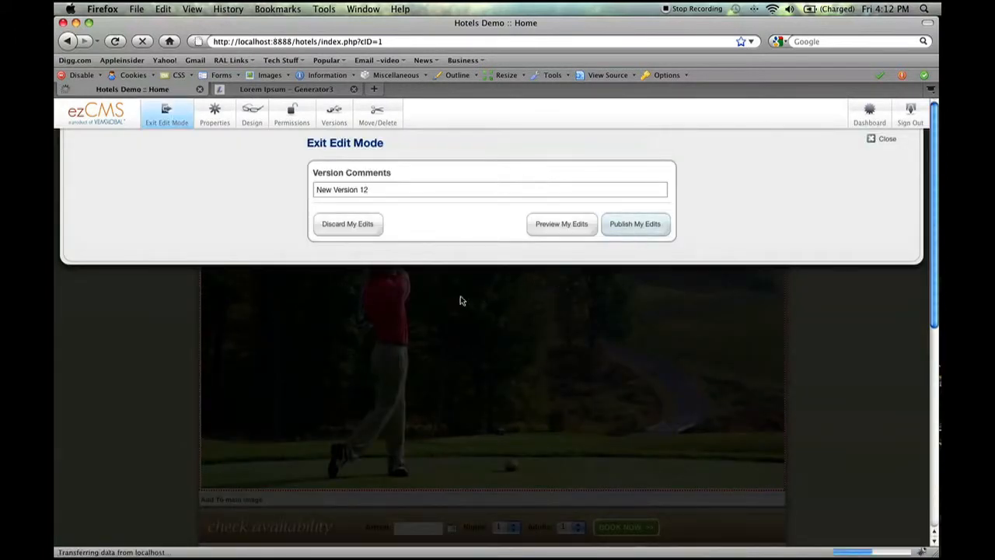
Test the Home_2.jpg link on the published page and cancel the file download
scroll(432, 304, "down", 5)
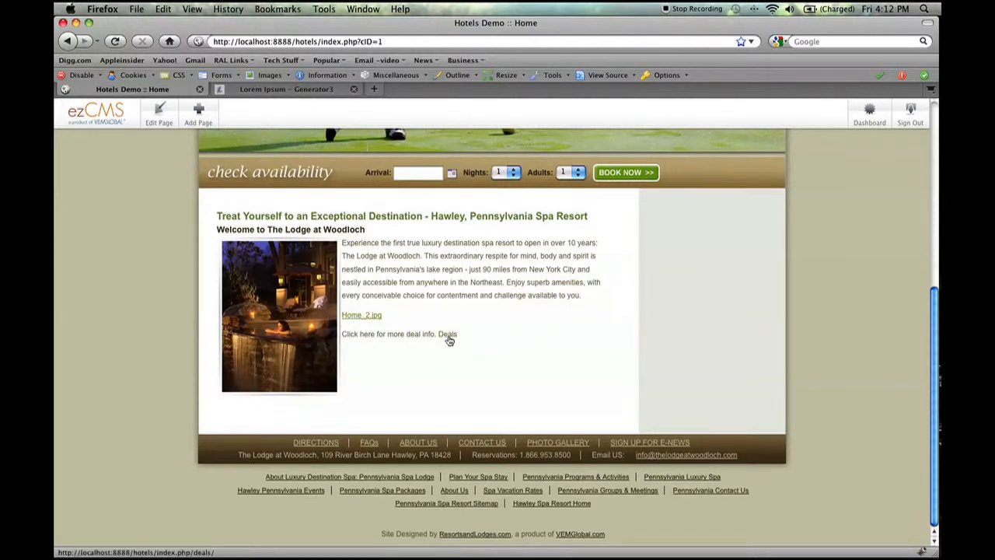
left_click(364, 317)
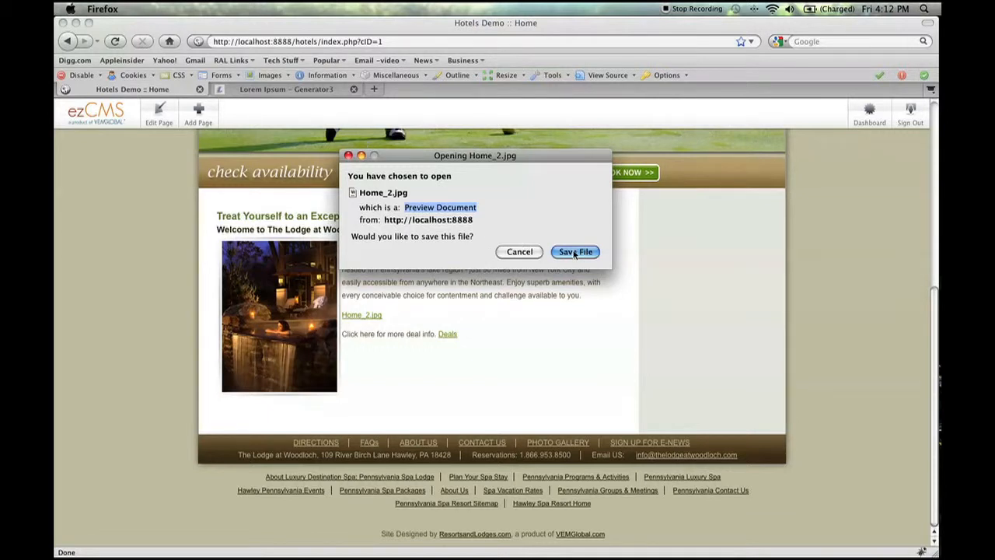
left_click(520, 253)
Reopen the main content block in page edit mode and add the line "See Yahoo for more info." below the Deals line
left_click(158, 116)
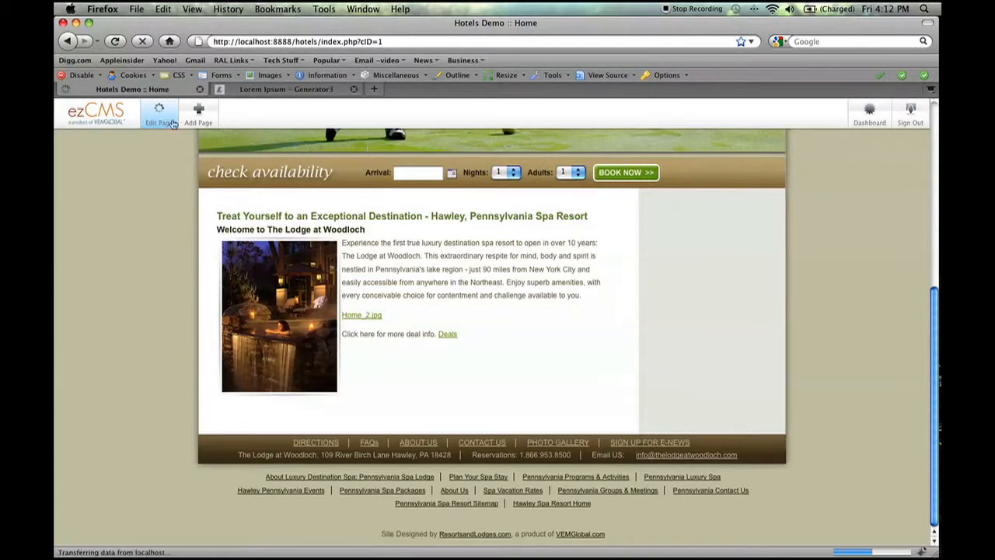
scroll(498, 296, "down", 5)
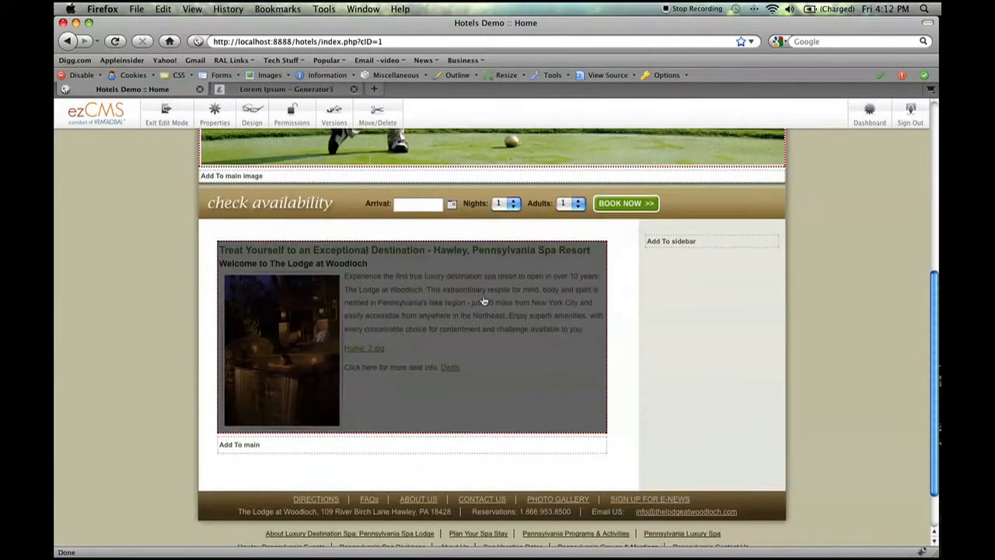
left_click(486, 298)
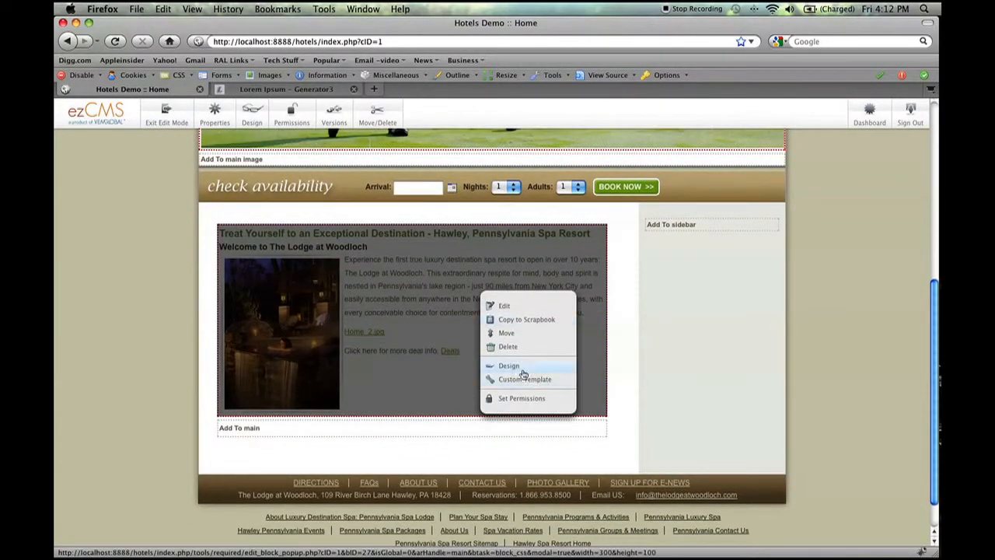
left_click(515, 306)
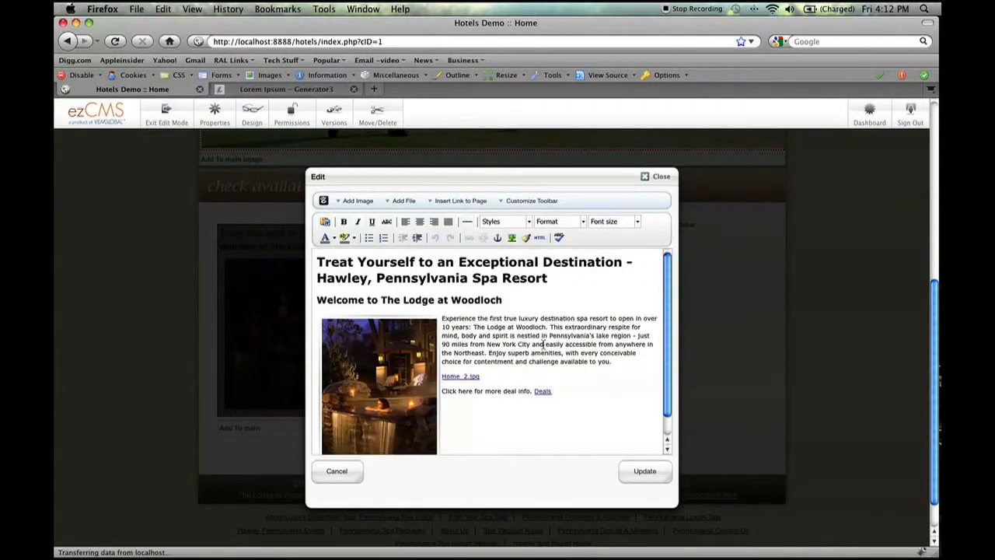
left_click(486, 407)
left_click(457, 405)
left_click_drag(455, 405, 472, 405)
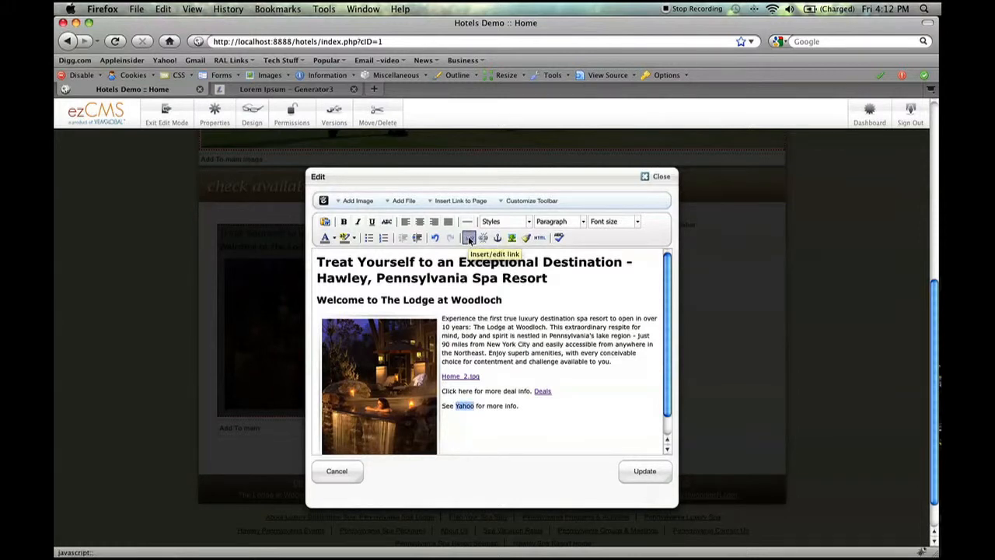
left_click(469, 239)
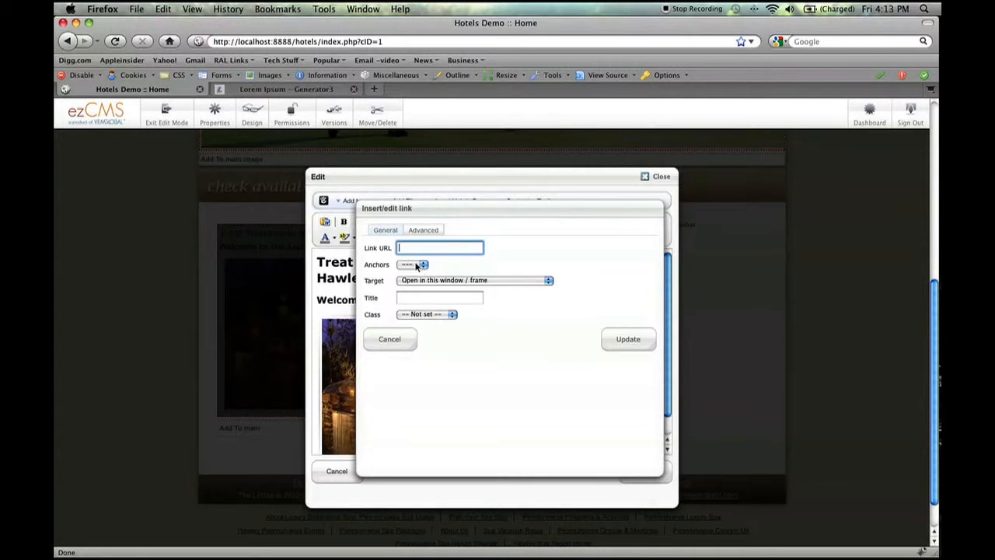
left_click(467, 281)
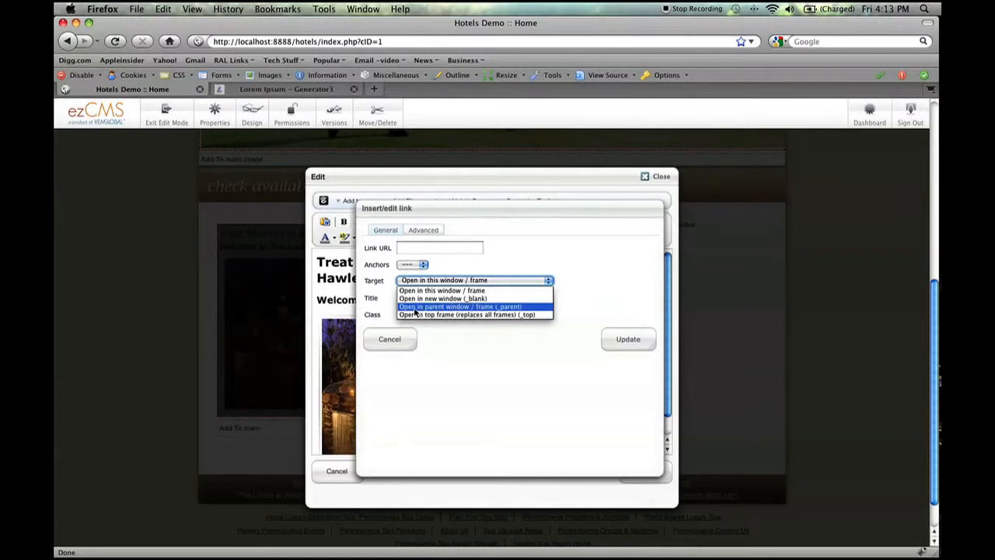
left_click(470, 299)
left_click(417, 248)
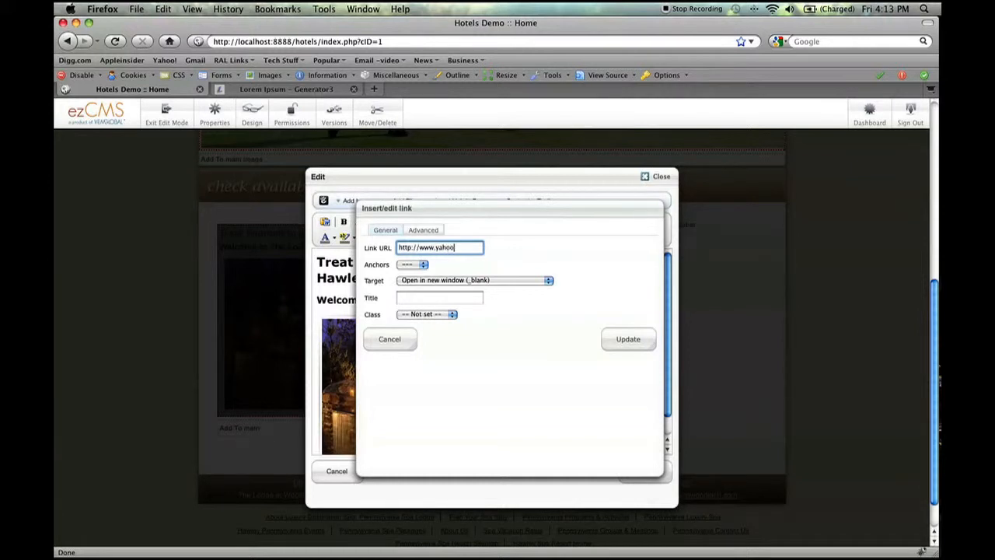
left_click(624, 341)
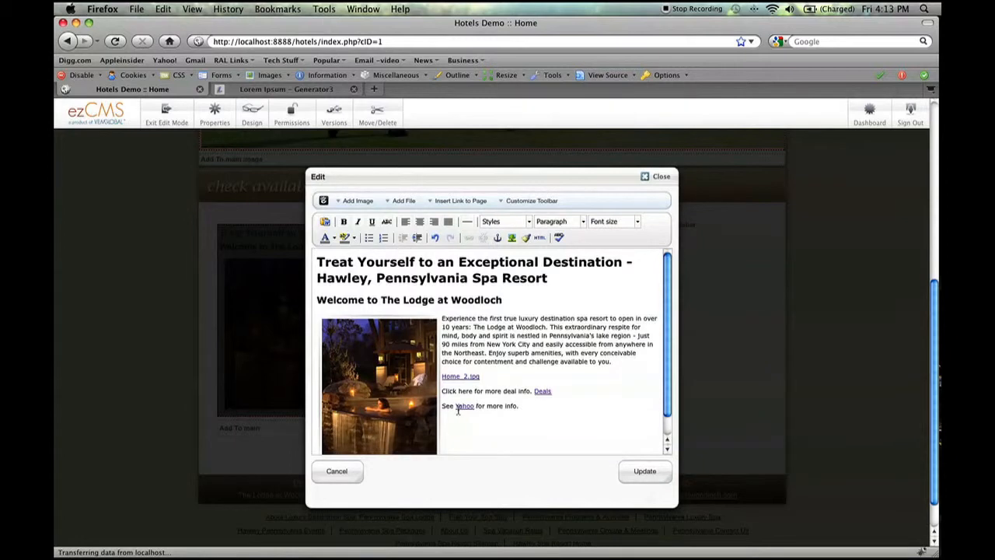
Save the content block with the Yahoo link and publish the edits to the home page
left_click(651, 472)
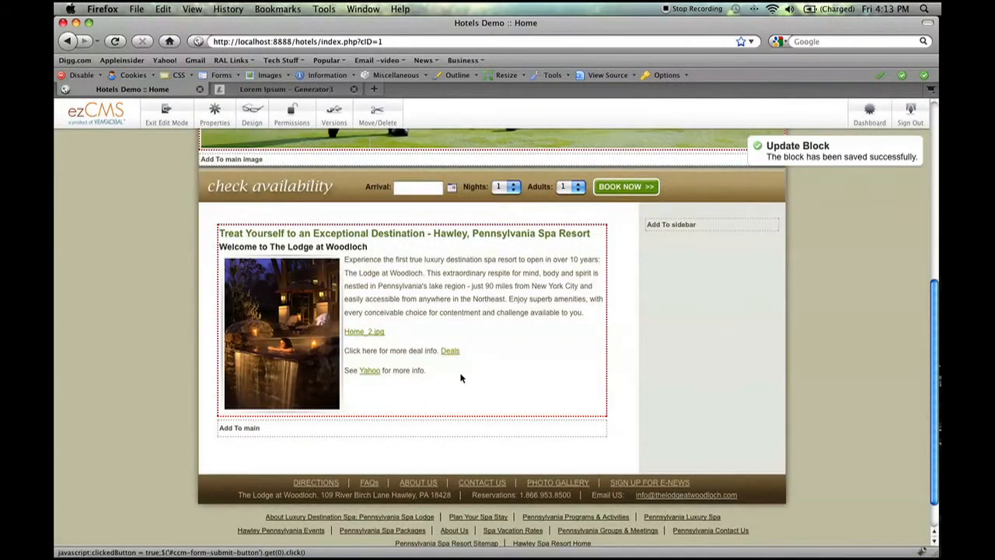
left_click(179, 117)
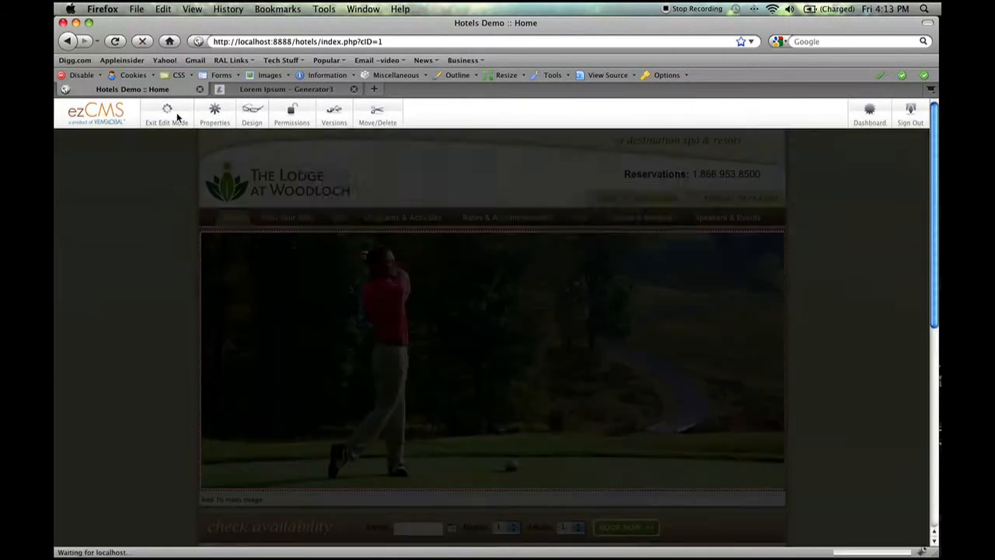
left_click(614, 225)
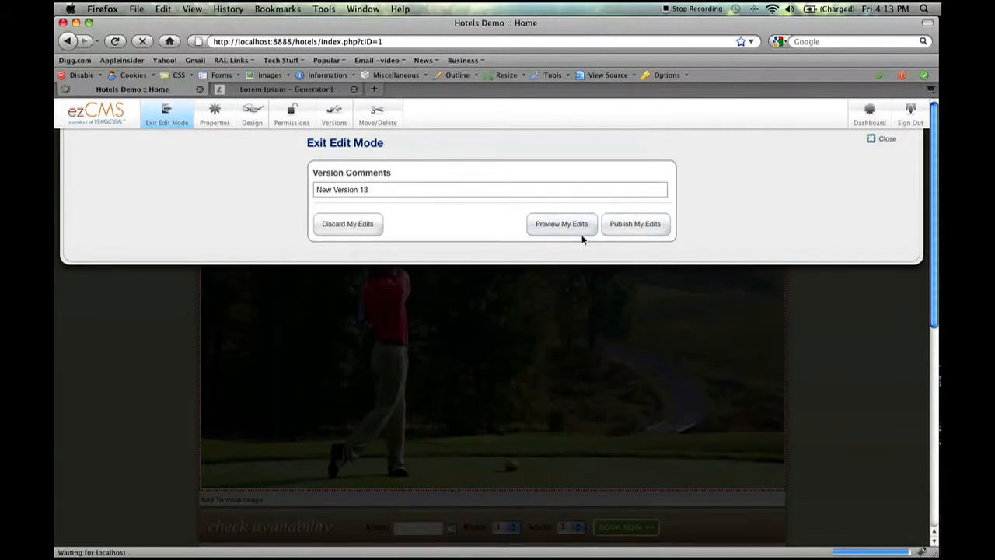
Test the Yahoo link on the published page and close the tab it opens
scroll(541, 257, "down", 5)
scroll(541, 256, "down", 3)
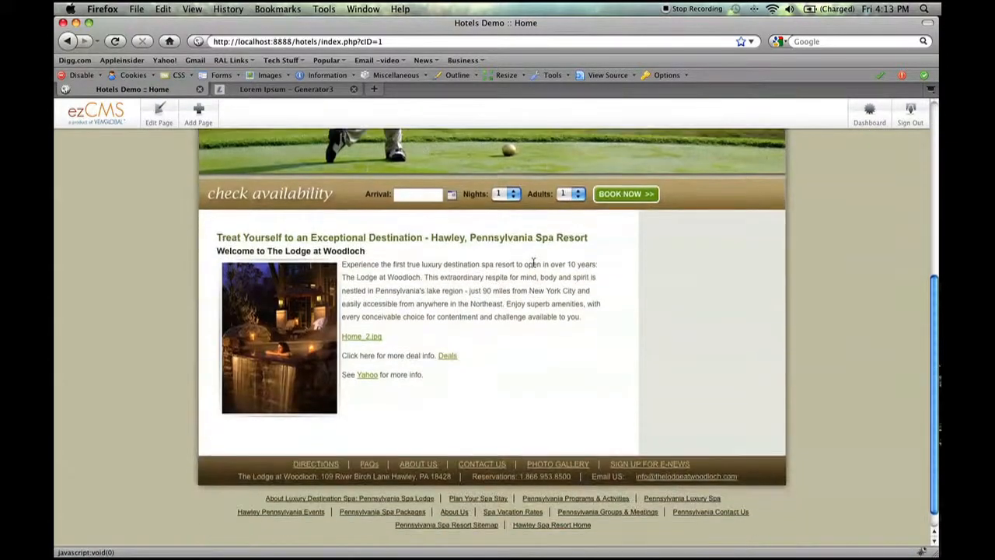
left_click(370, 377)
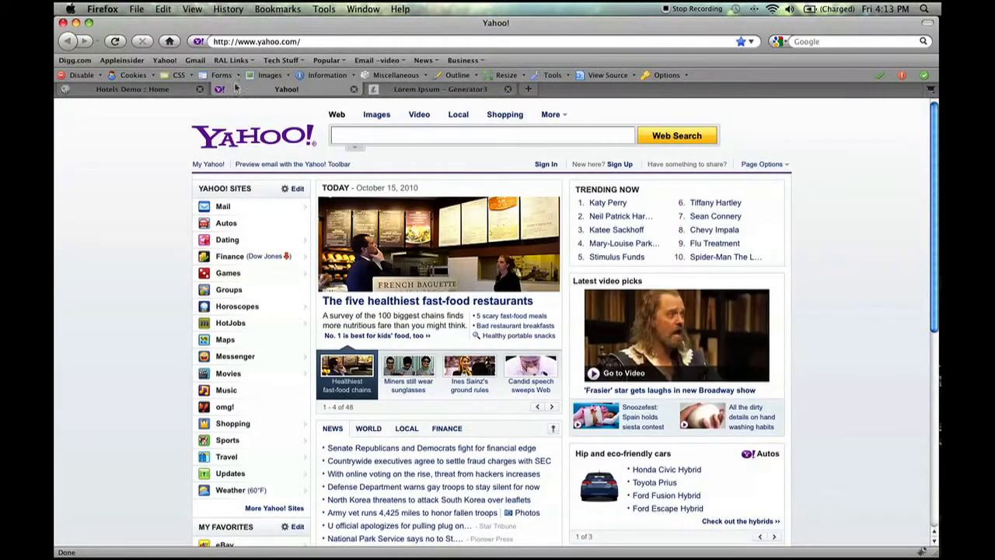
left_click(354, 89)
scroll(423, 163, "up", 3)
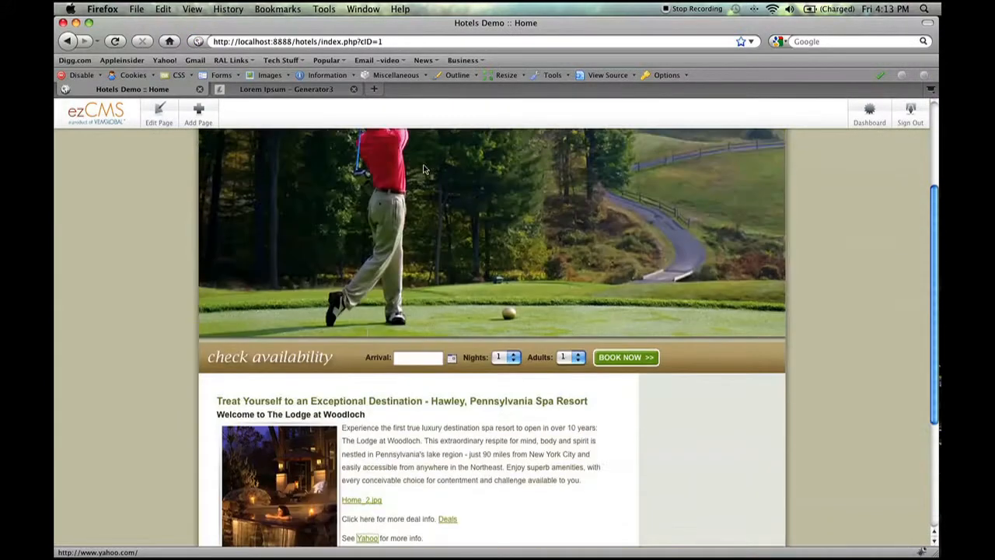